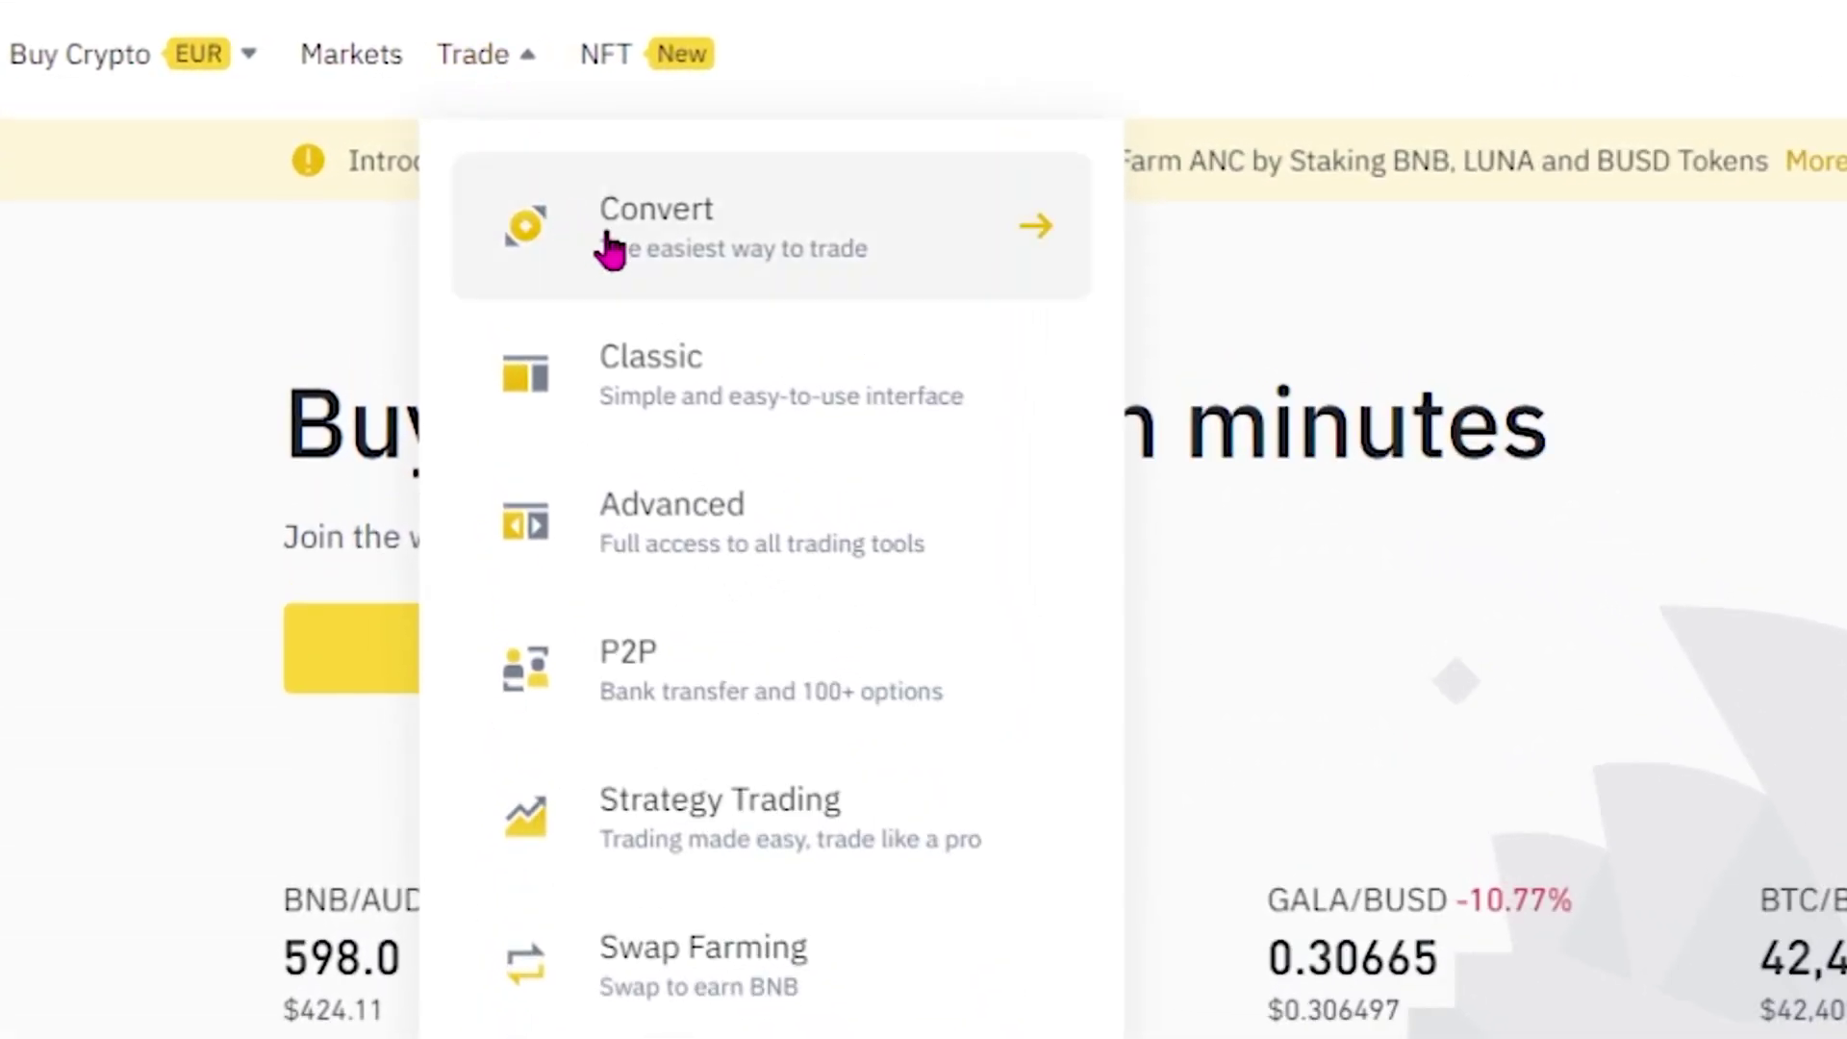
Convert 50 USDC into about 0.432 SOL via Trade > Convert and confirm.
click(610, 248)
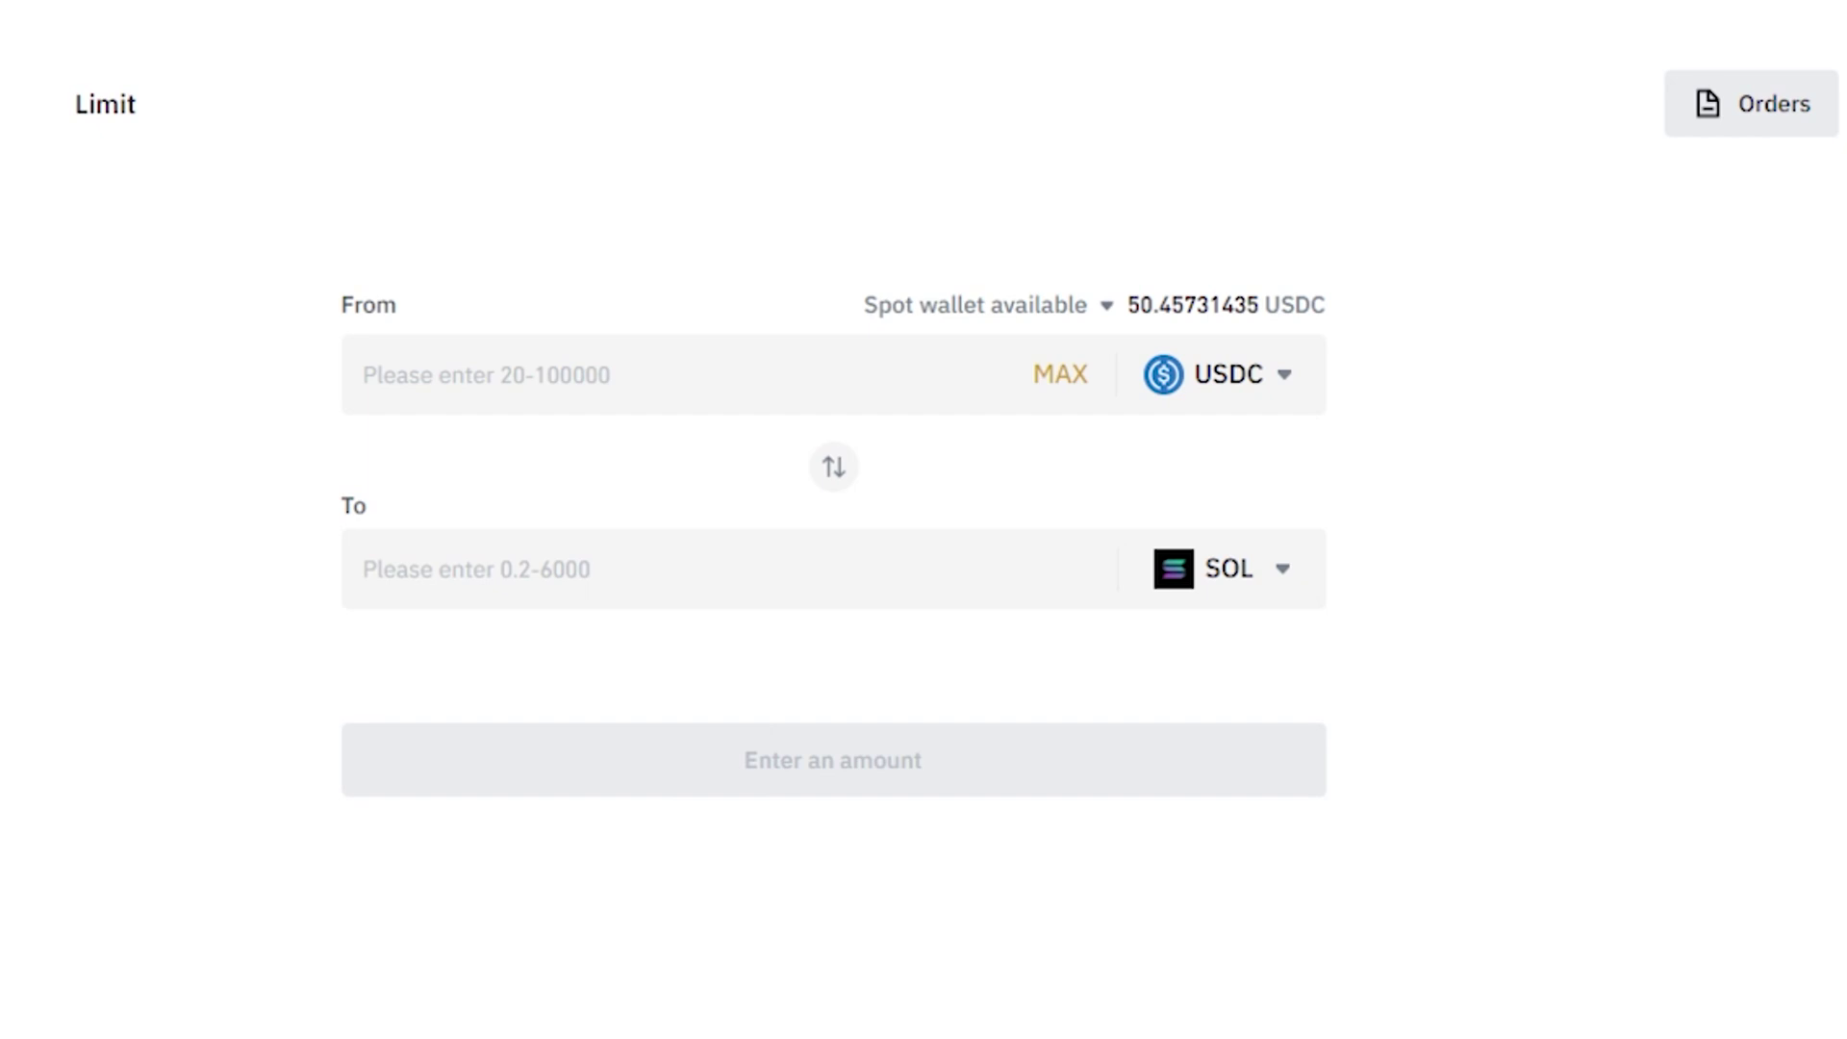
text(50)
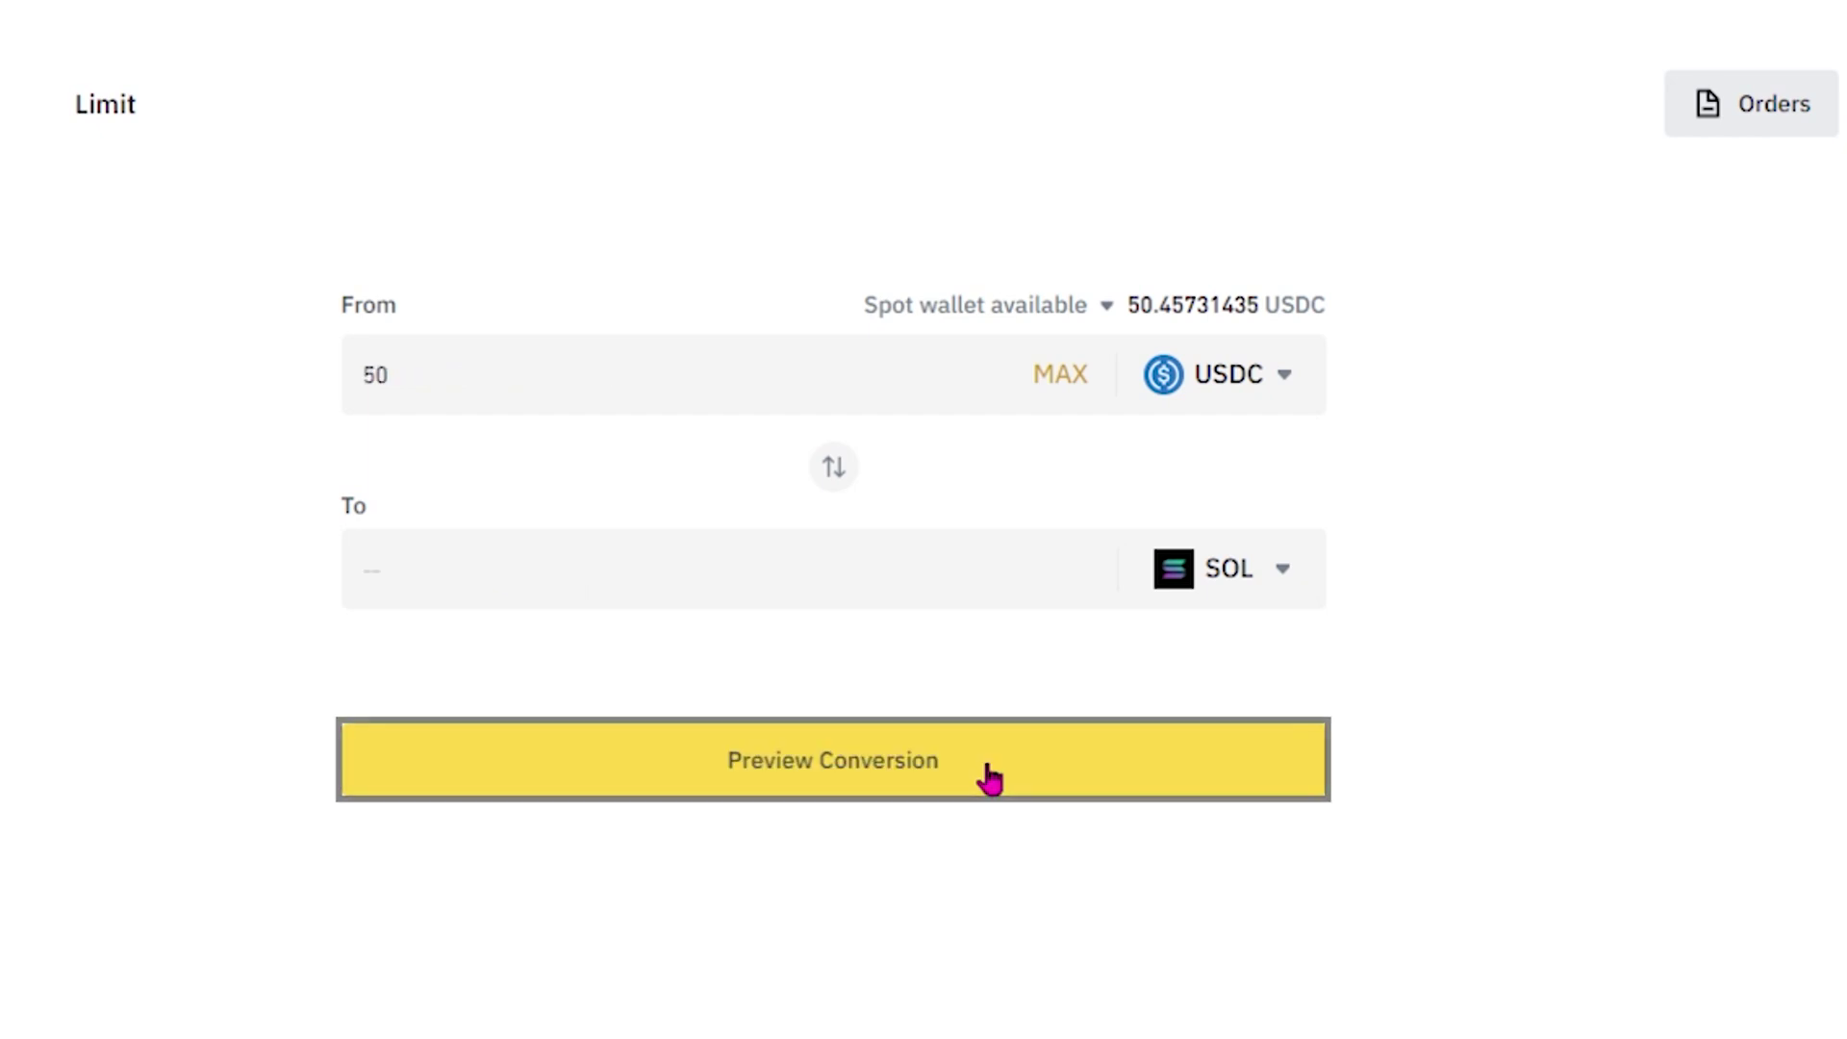
click(991, 780)
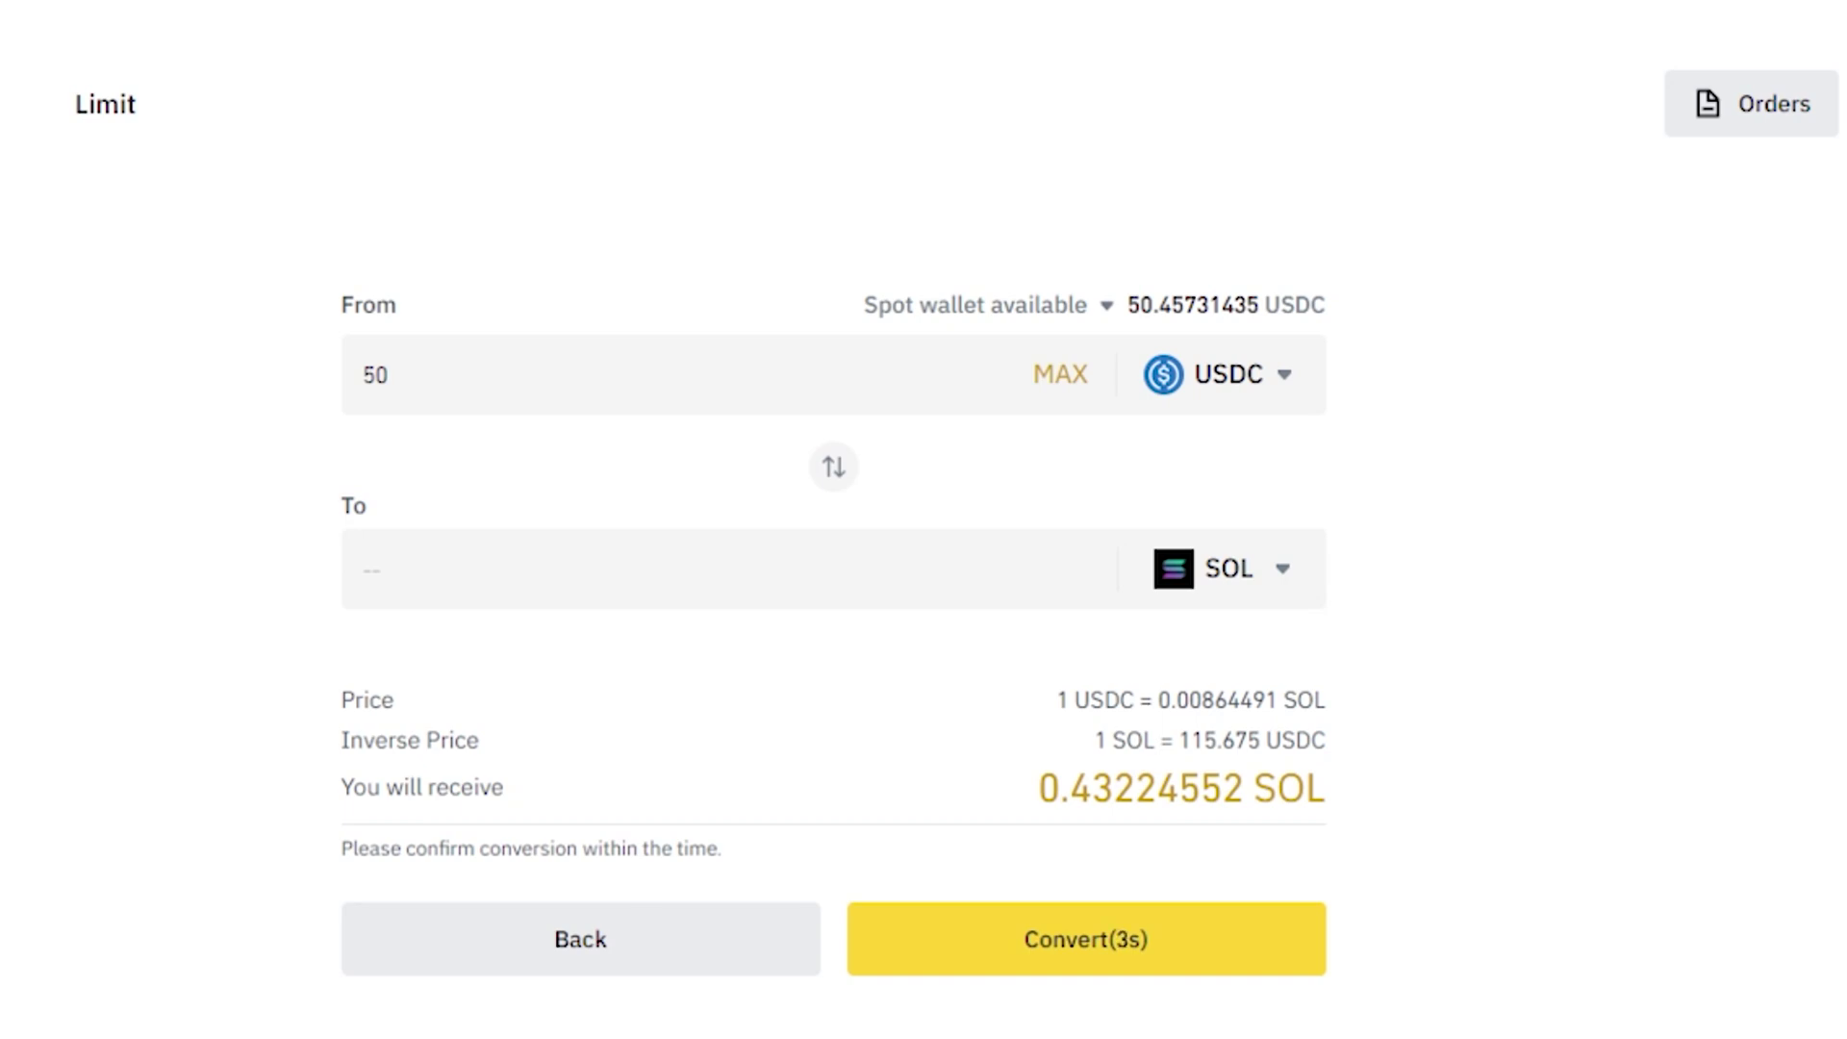
click(1088, 939)
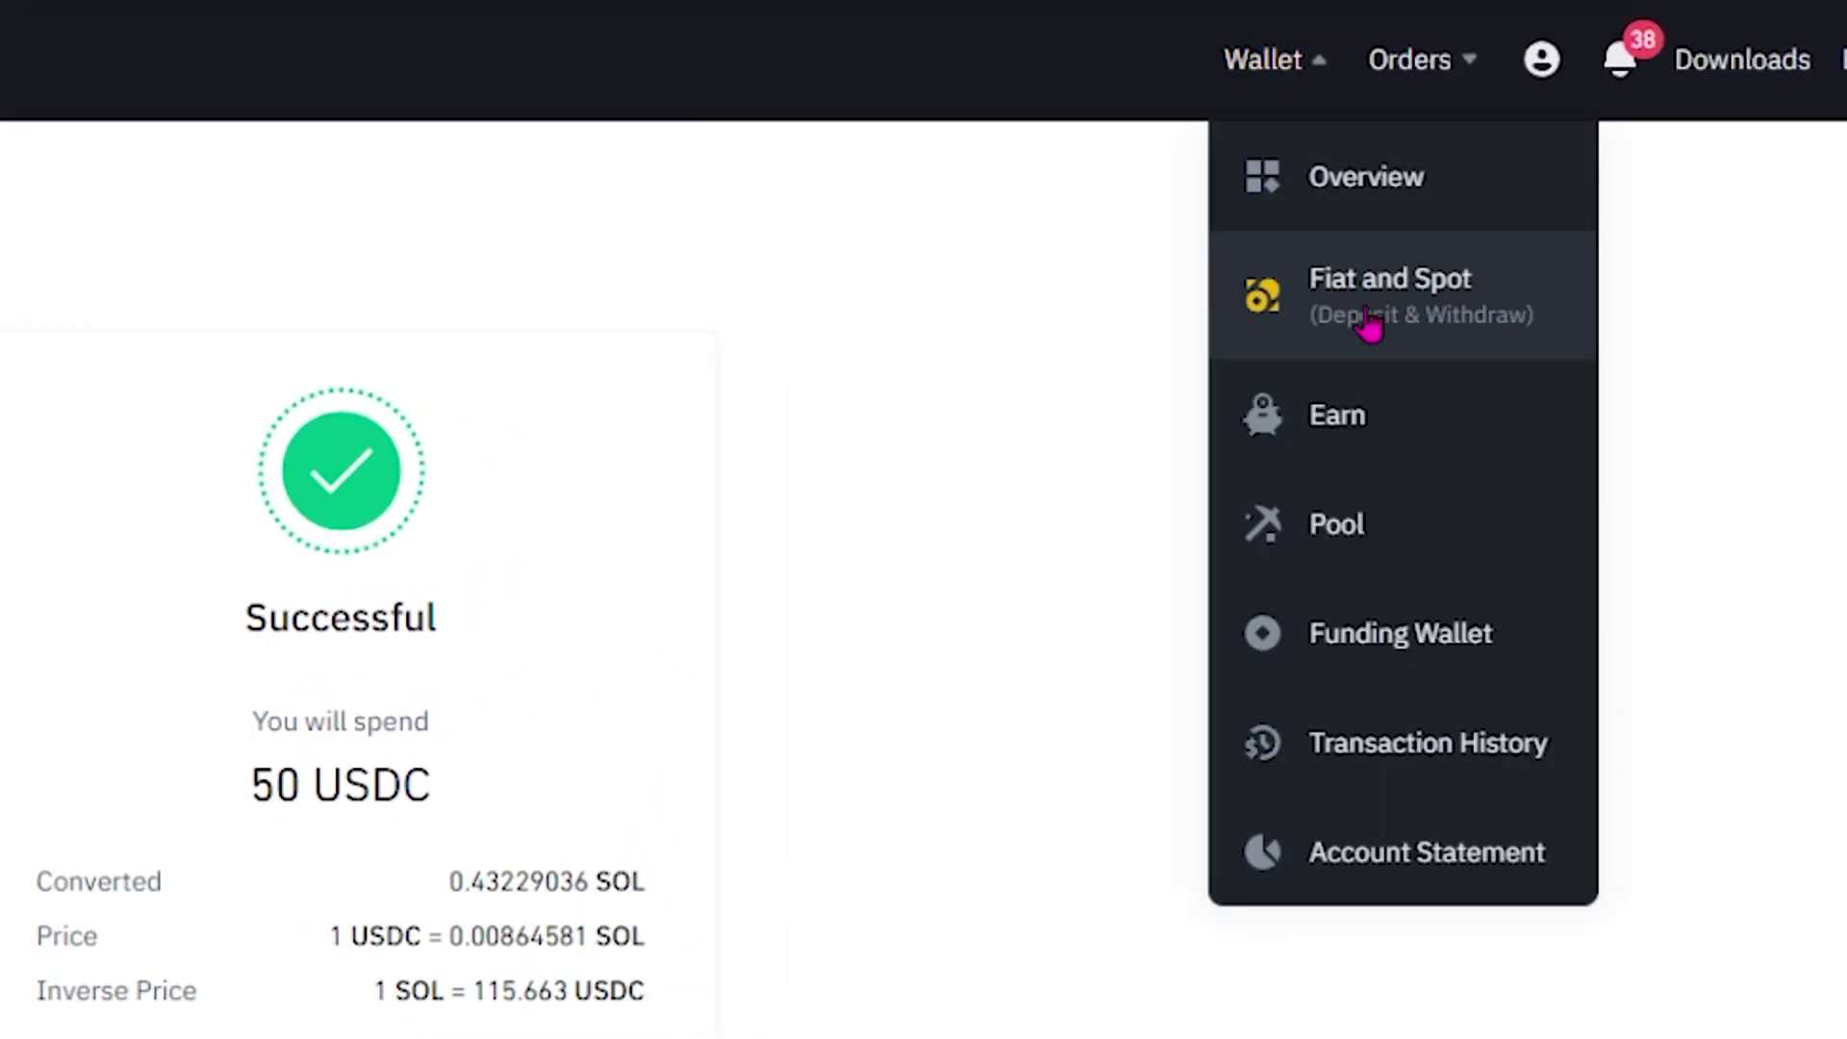
Start a crypto withdrawal from the Fiat and Spot wallet.
click(1368, 329)
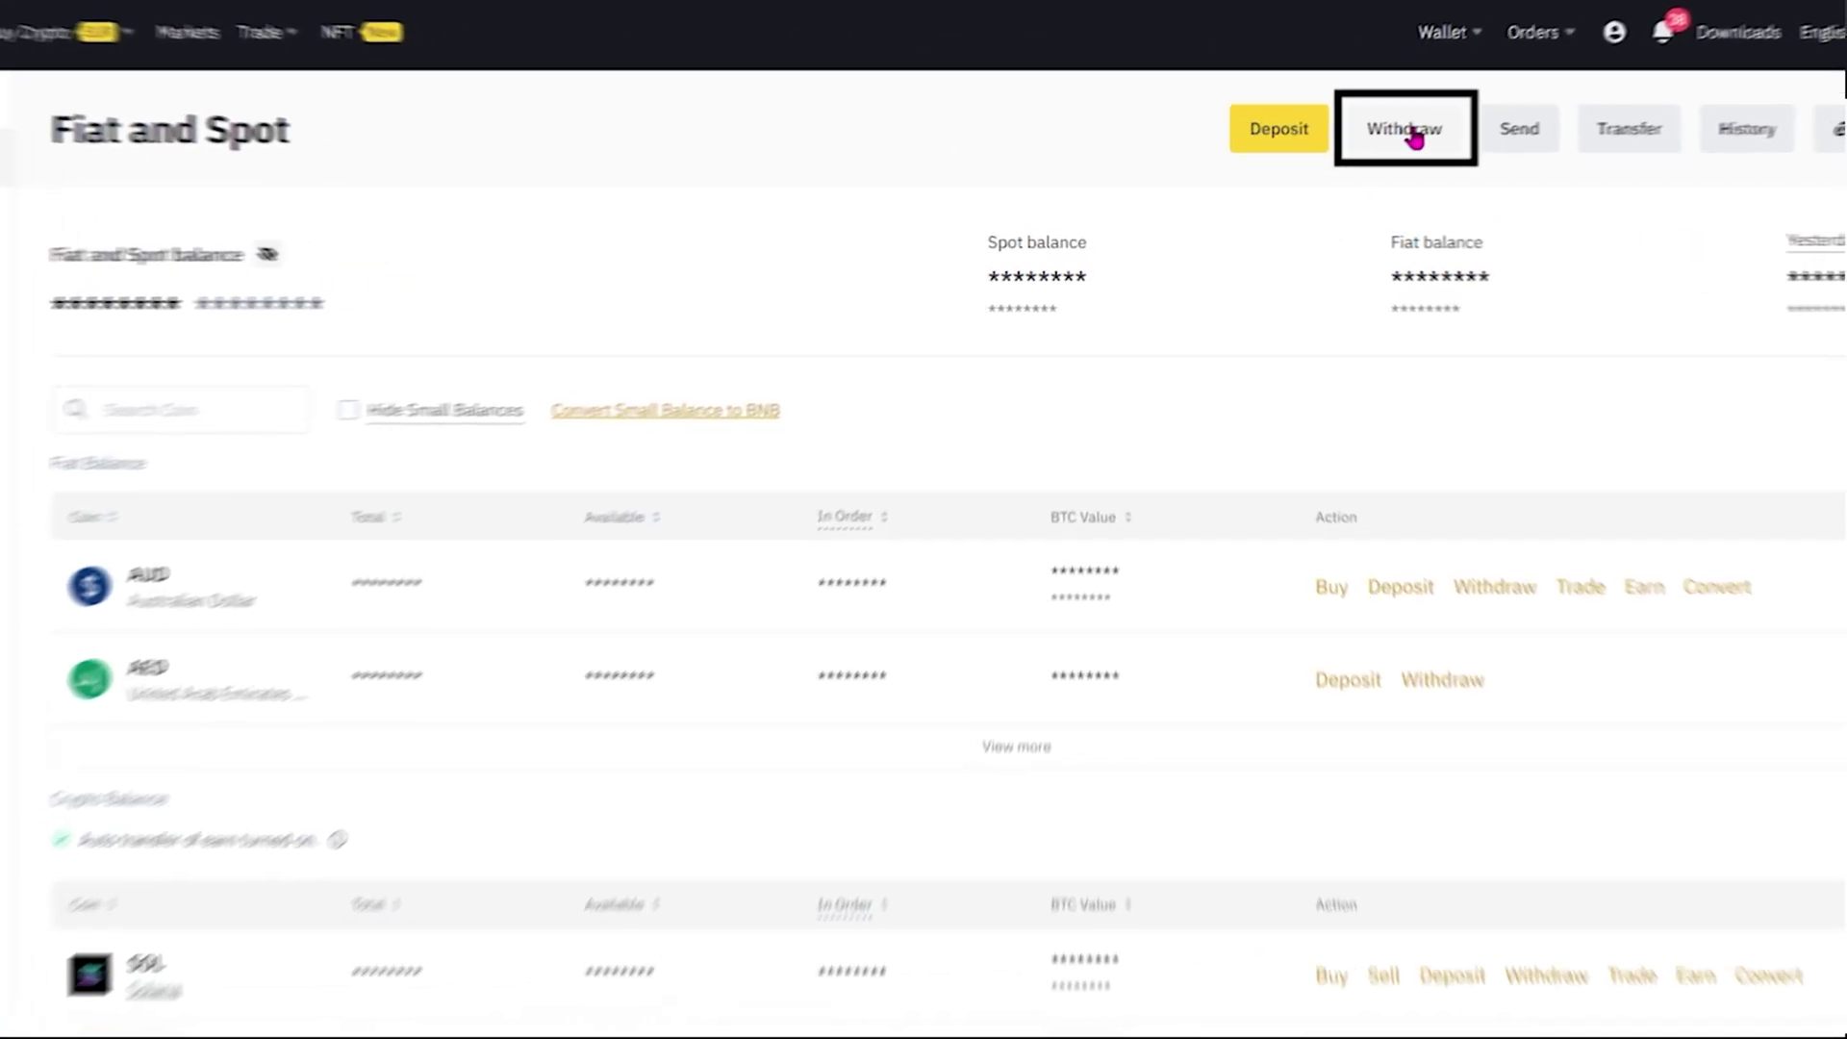
click(1356, 146)
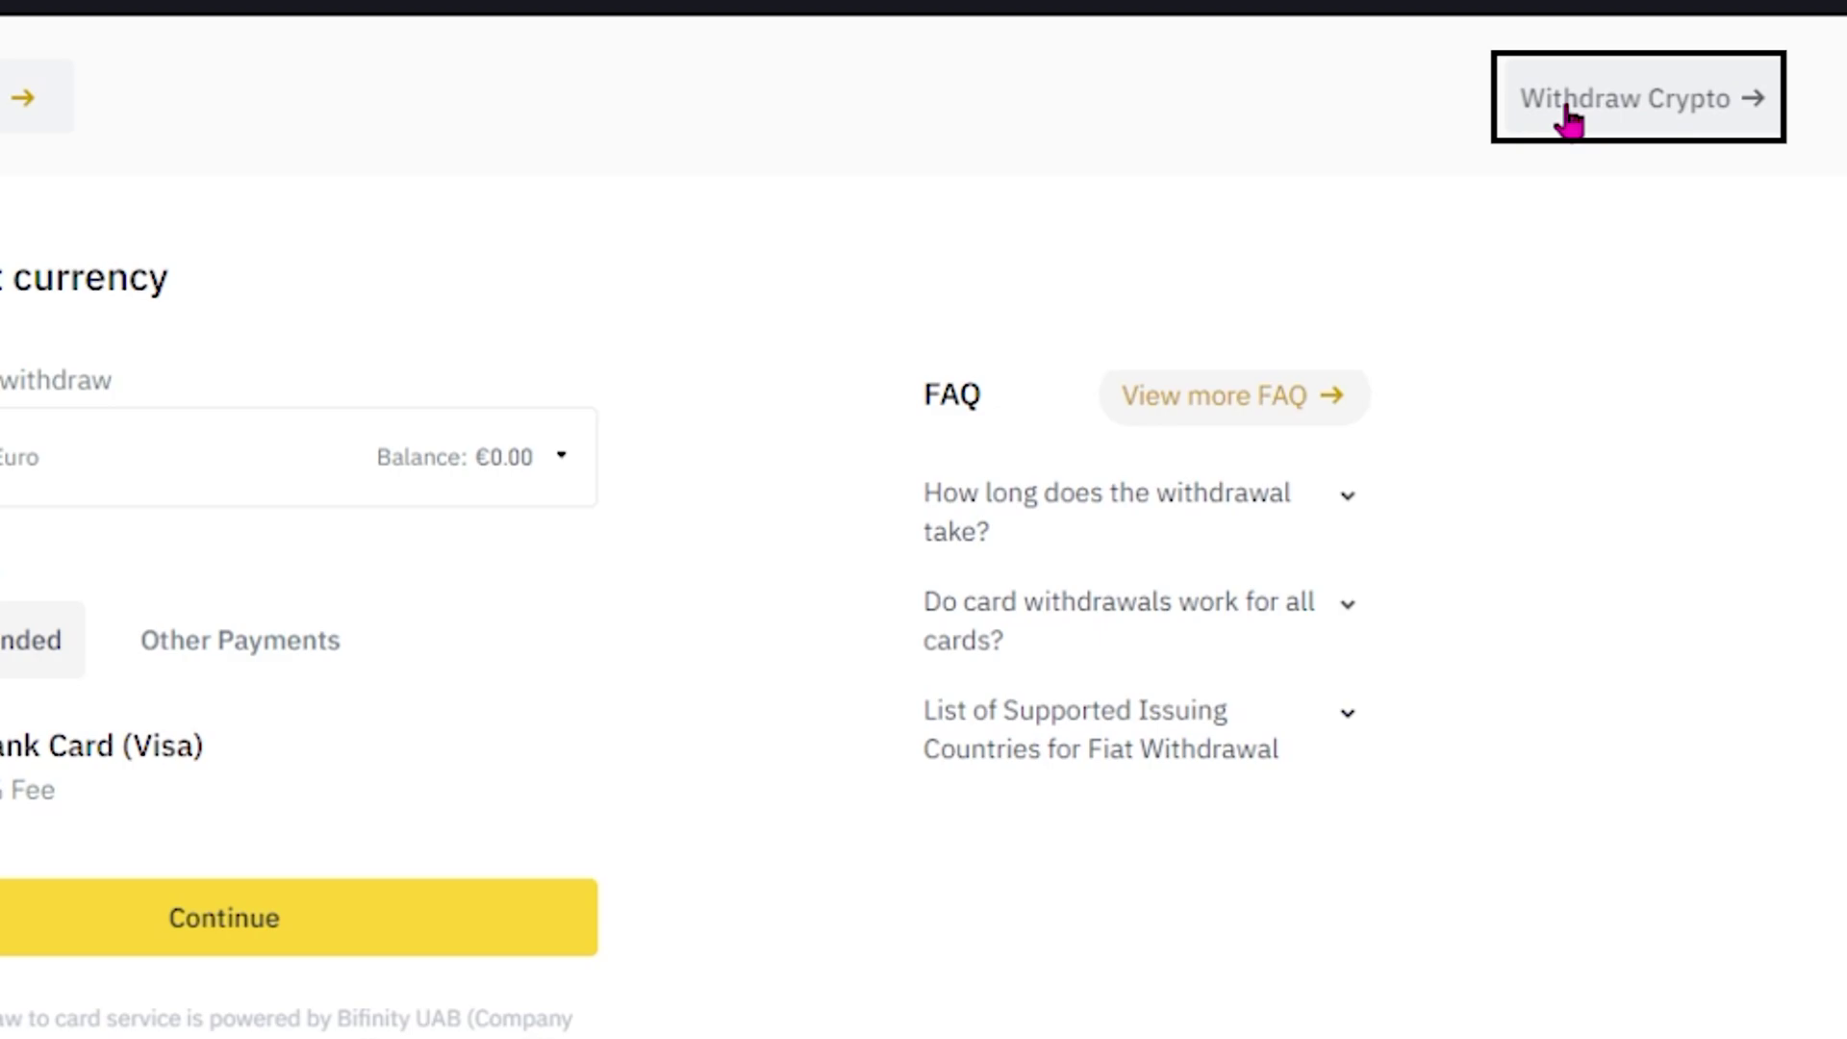
click(1569, 123)
Select SOL (Solana) as the coin to withdraw, showing about 17.15 SOL balance.
click(1080, 249)
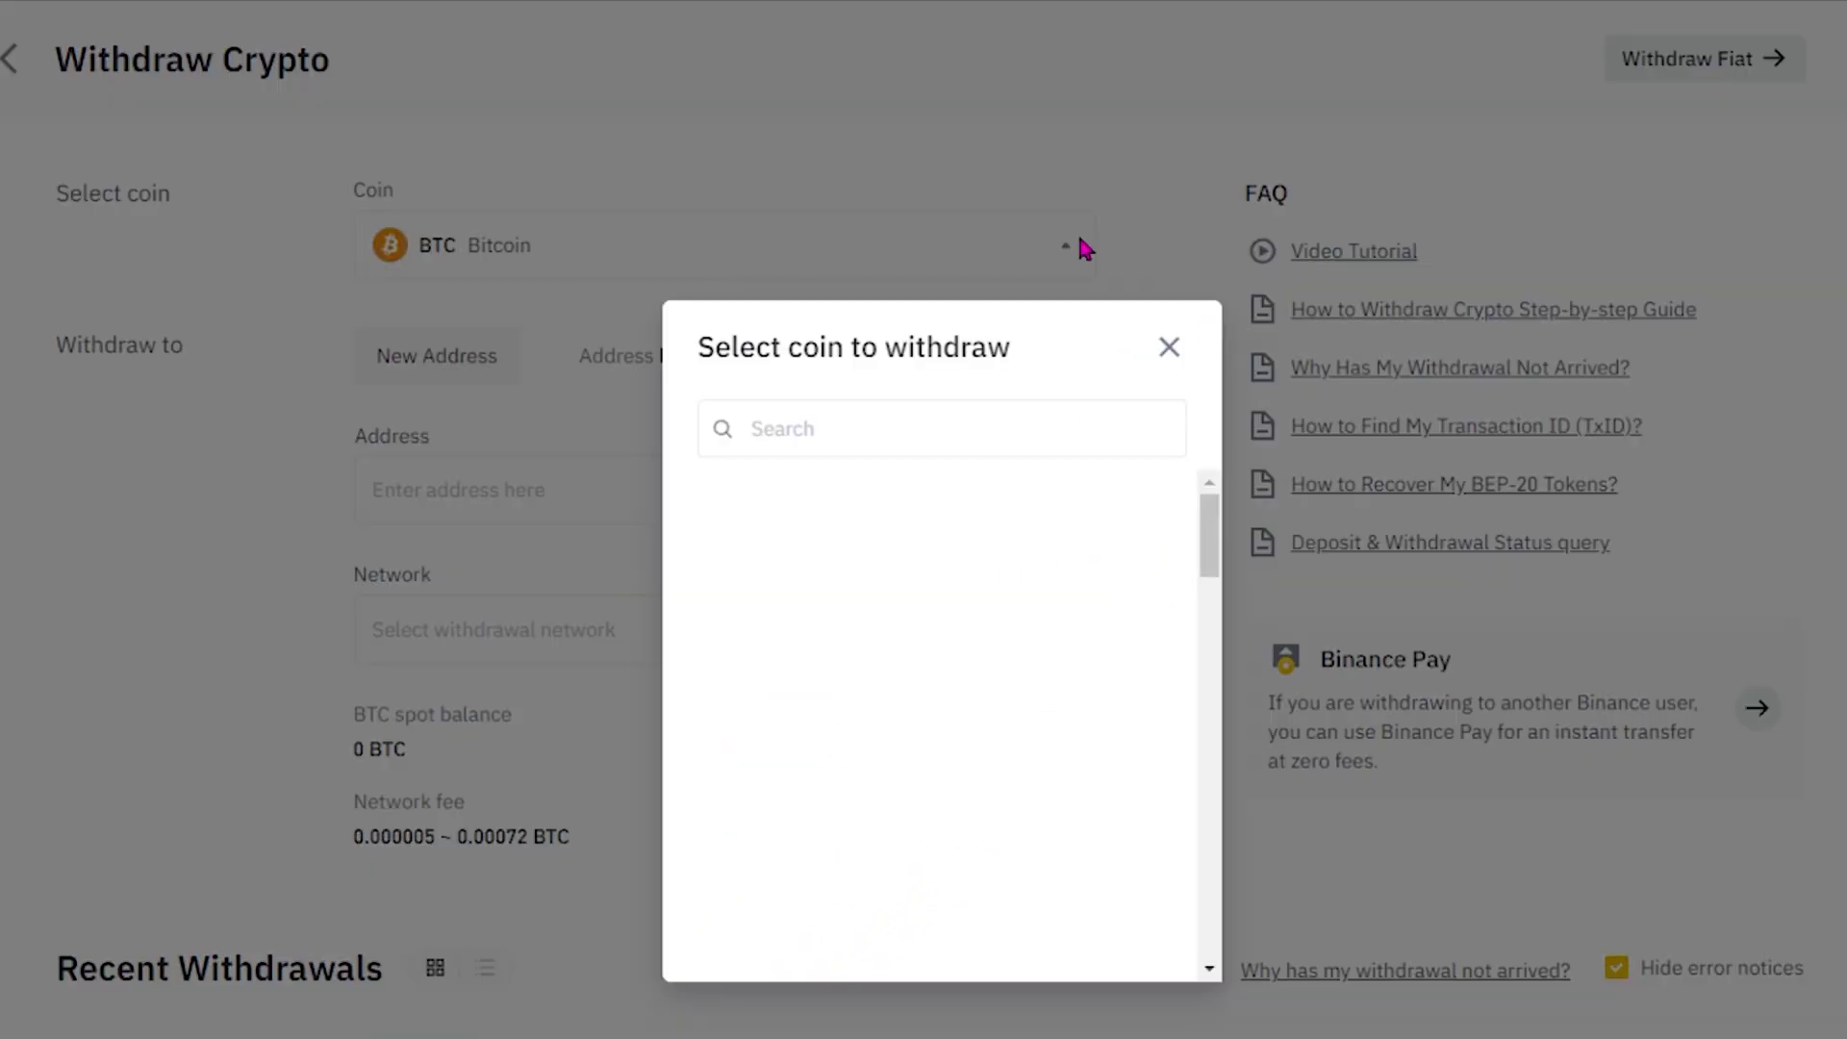
click(1006, 415)
text(sol)
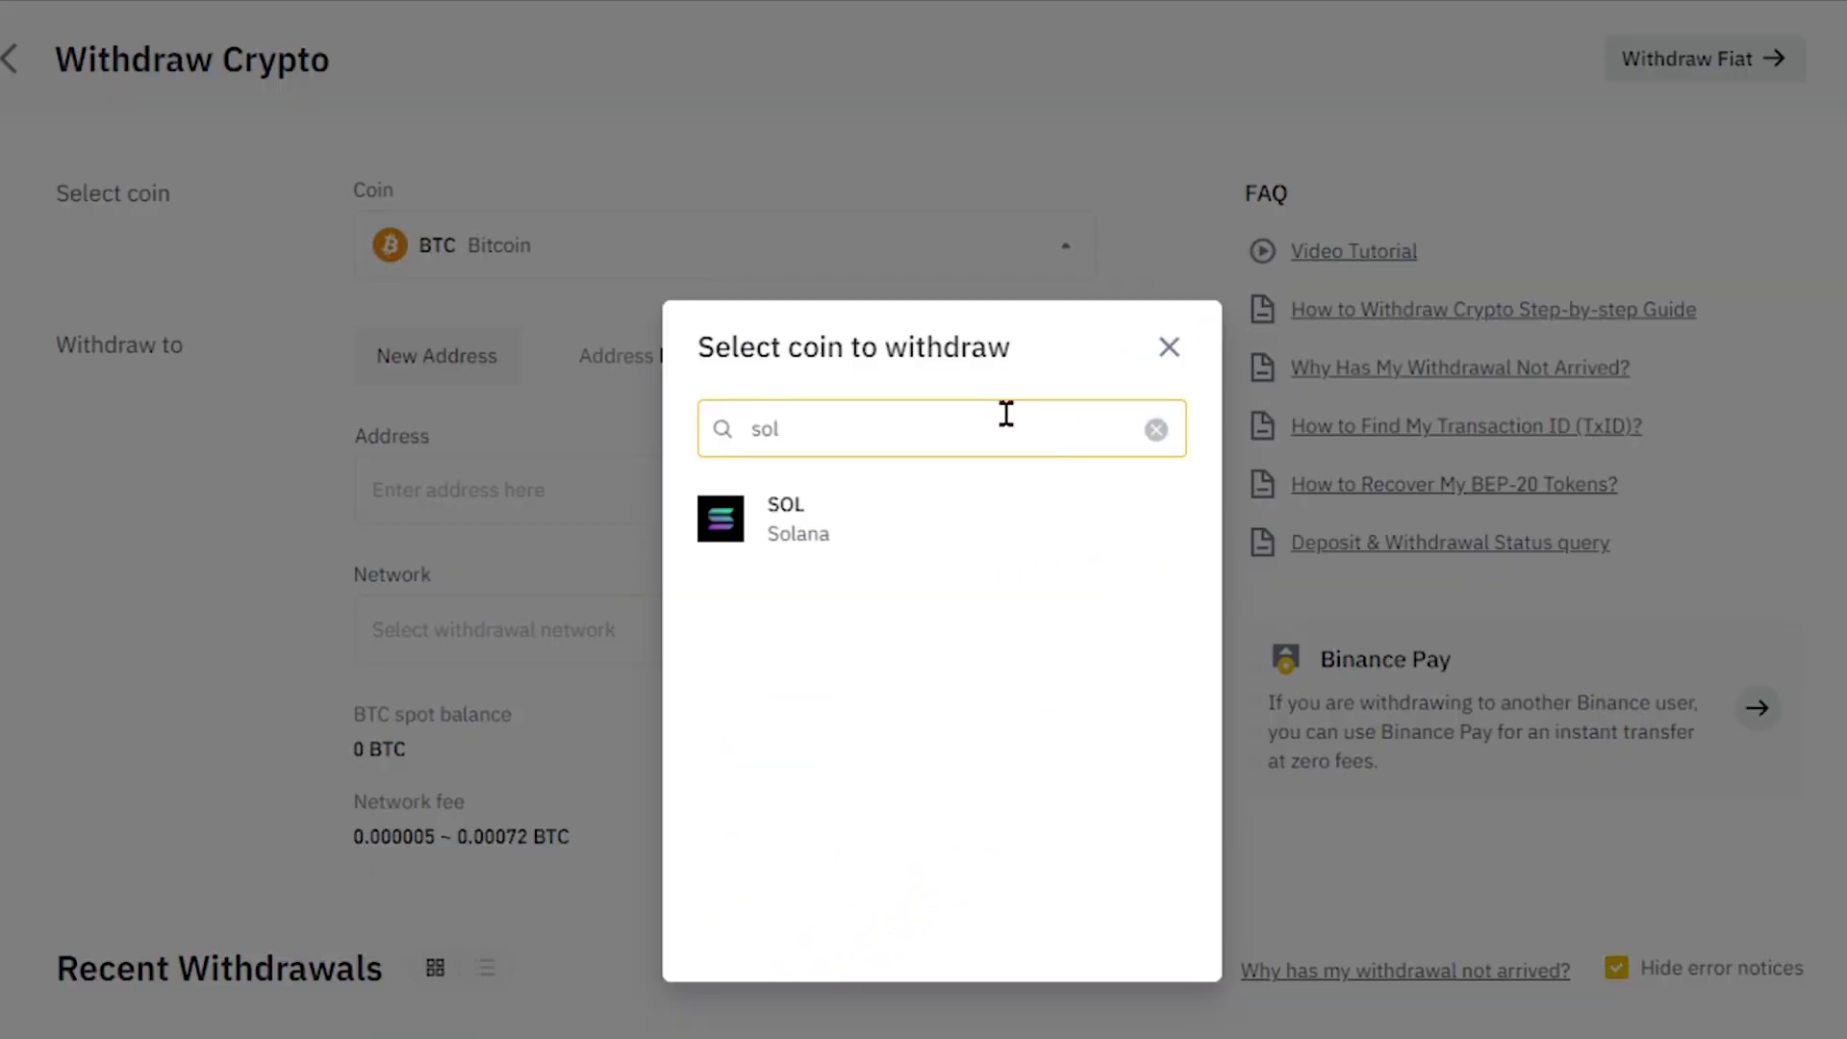
click(786, 518)
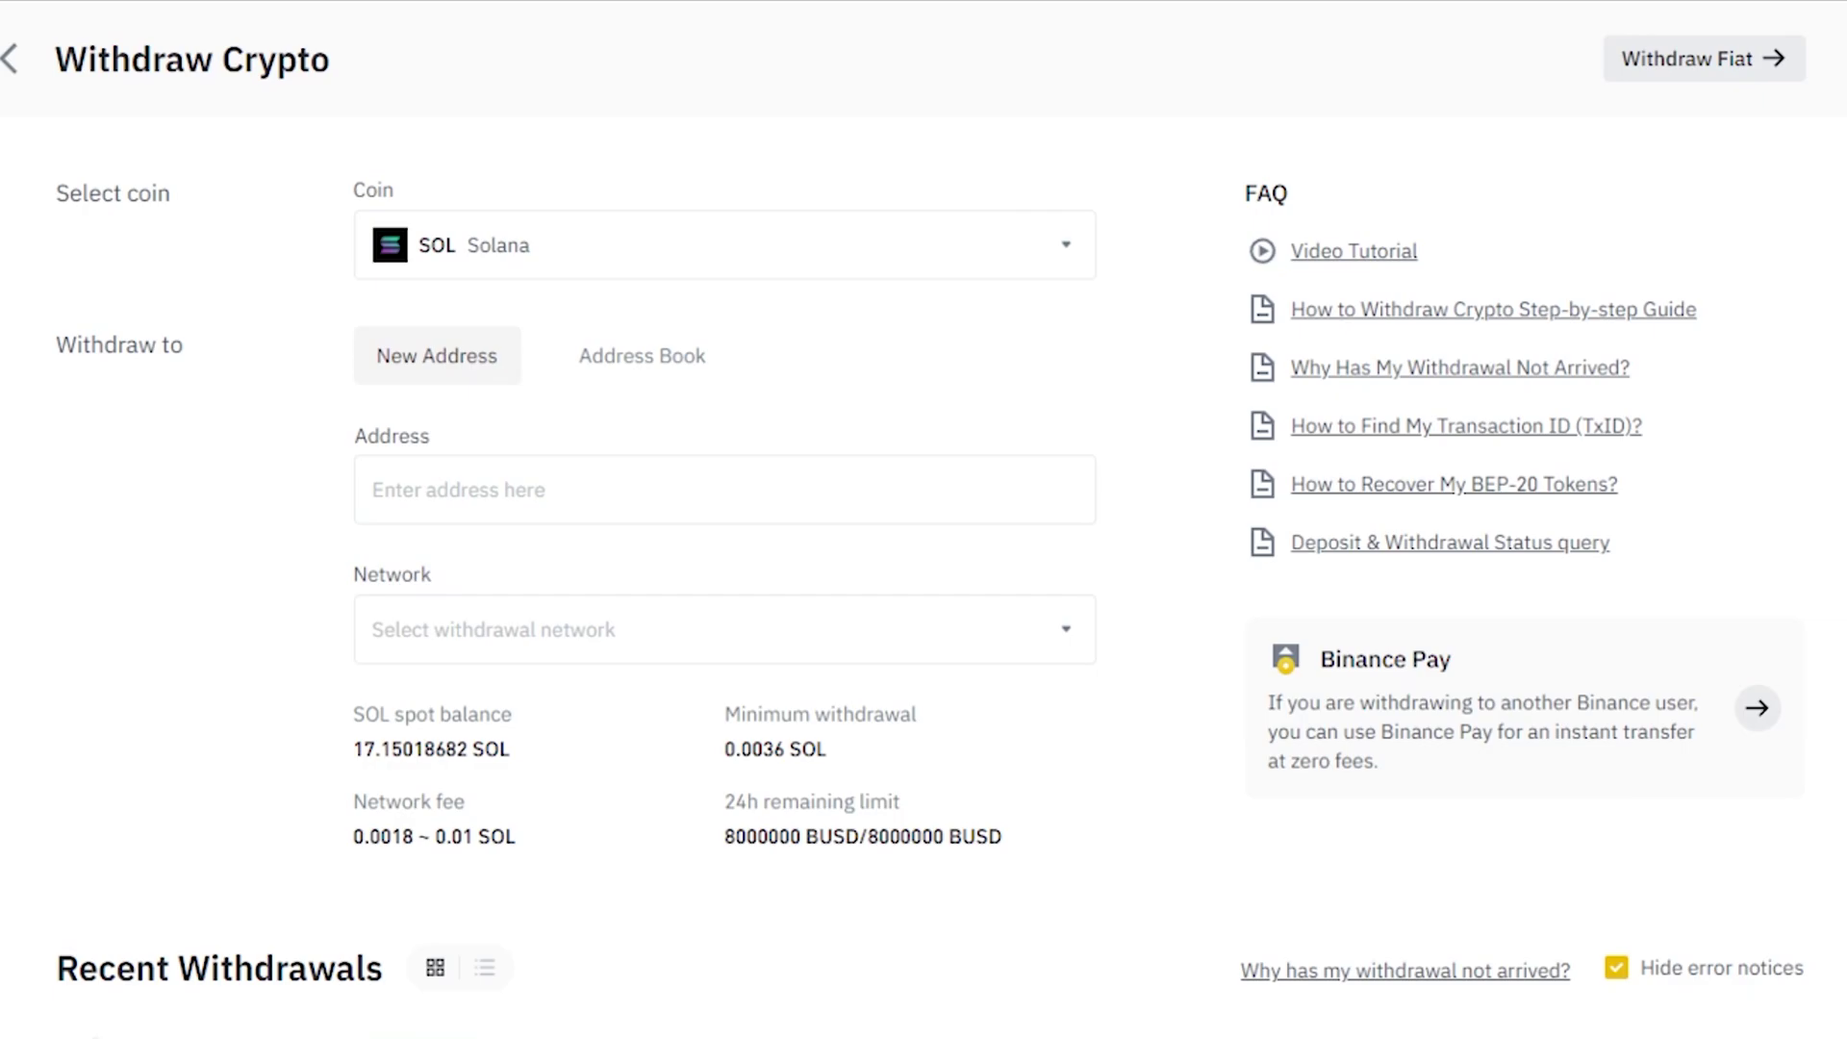
Paste the Phantom wallet address as the withdrawal destination, auto-matching the SOL network.
click(1729, 21)
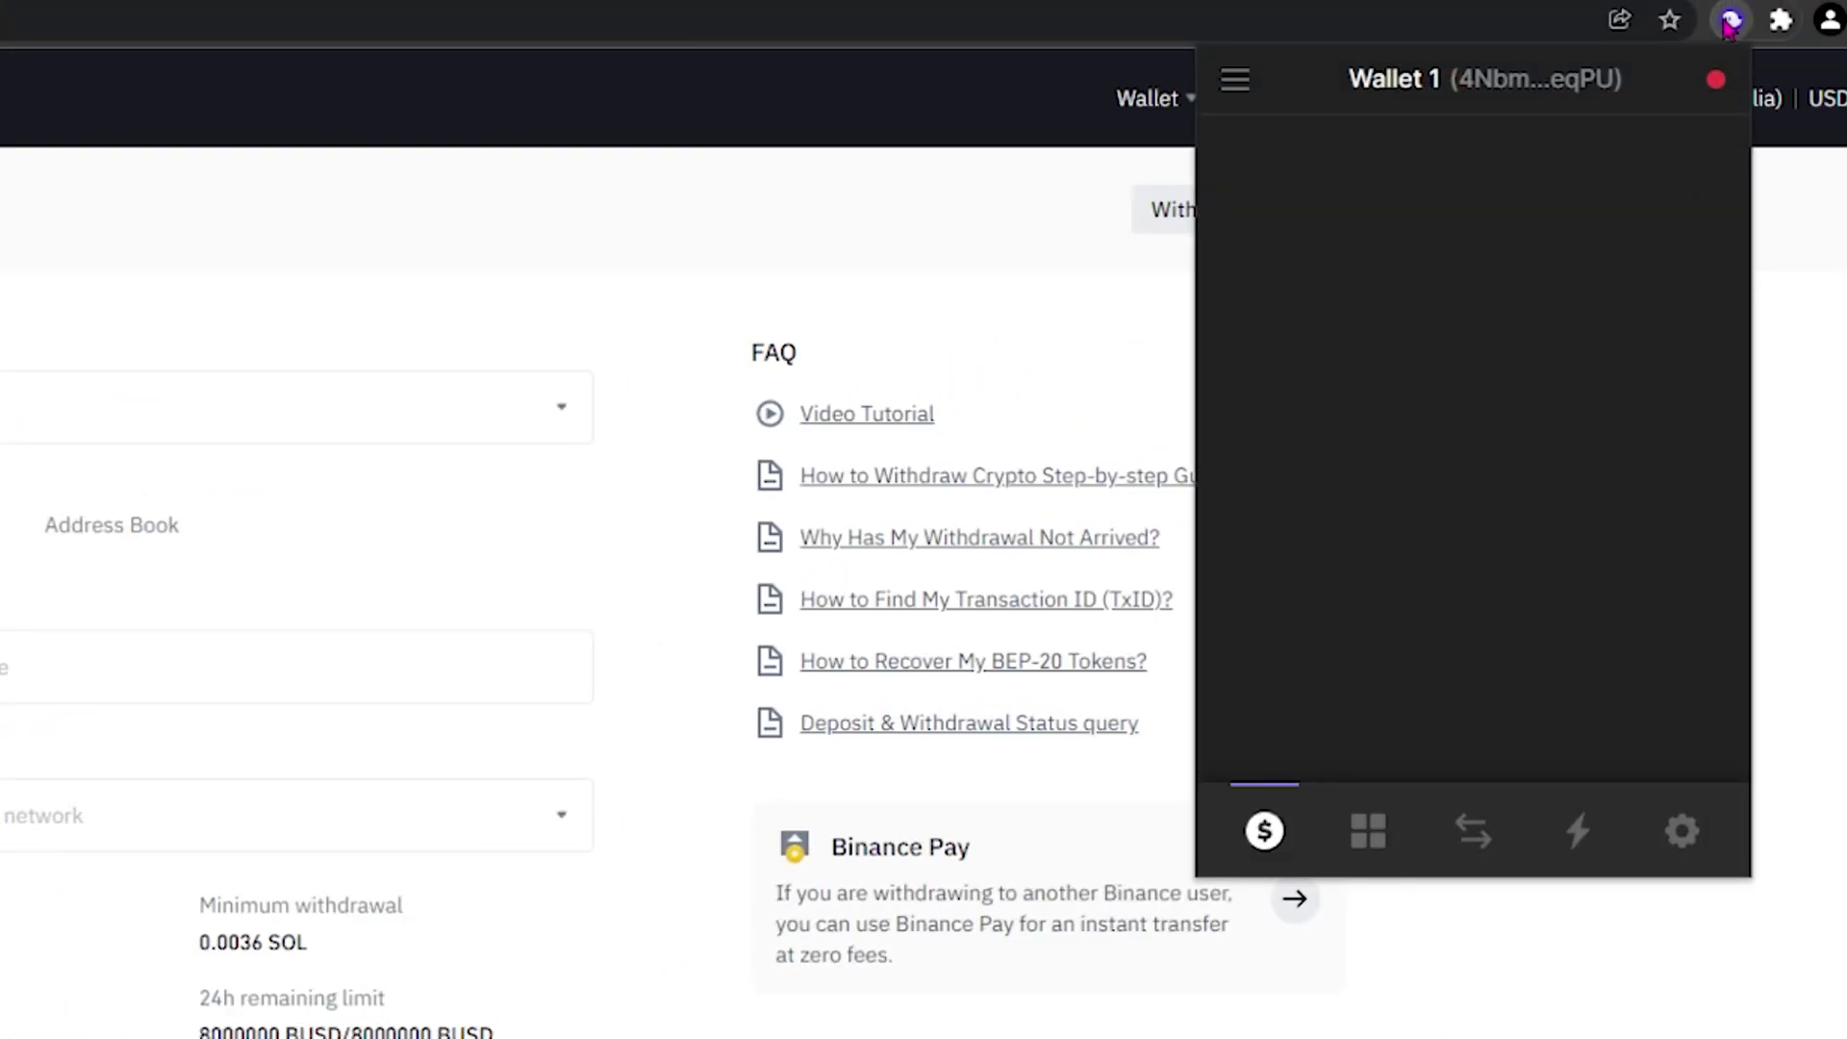
click(1559, 78)
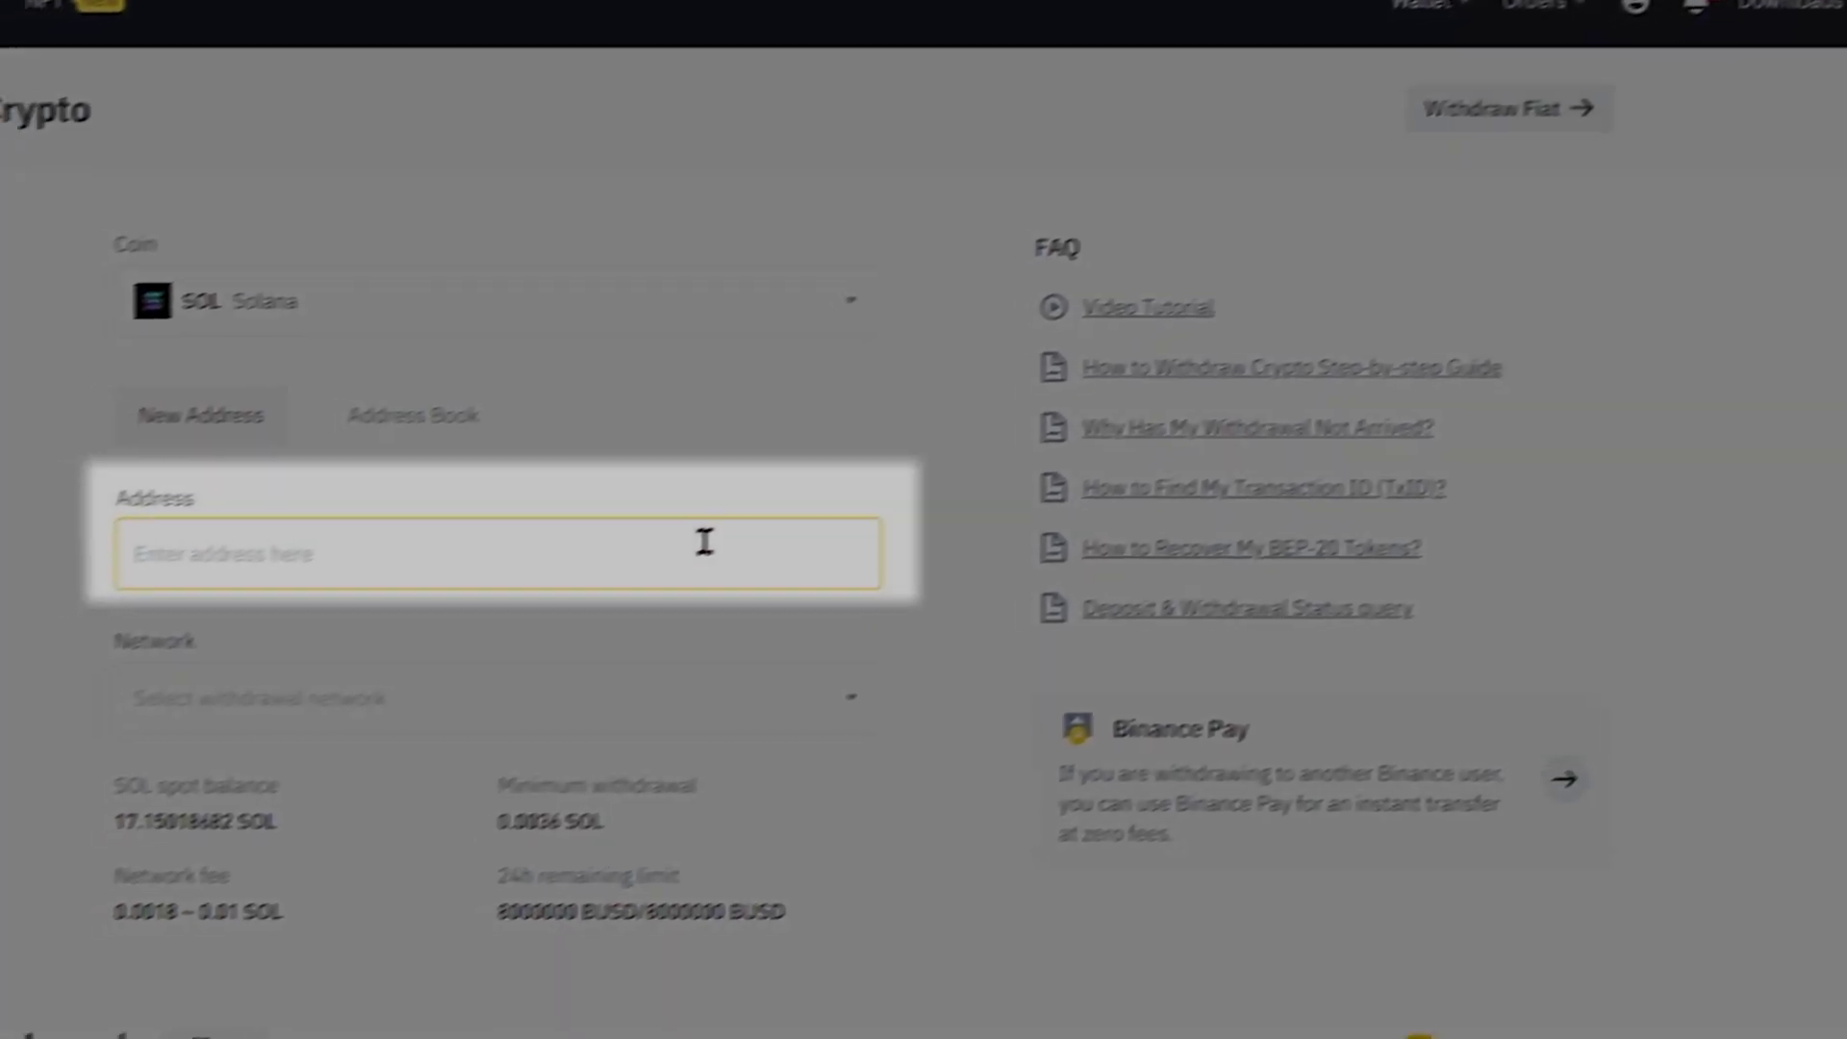
key(ctrl+v)
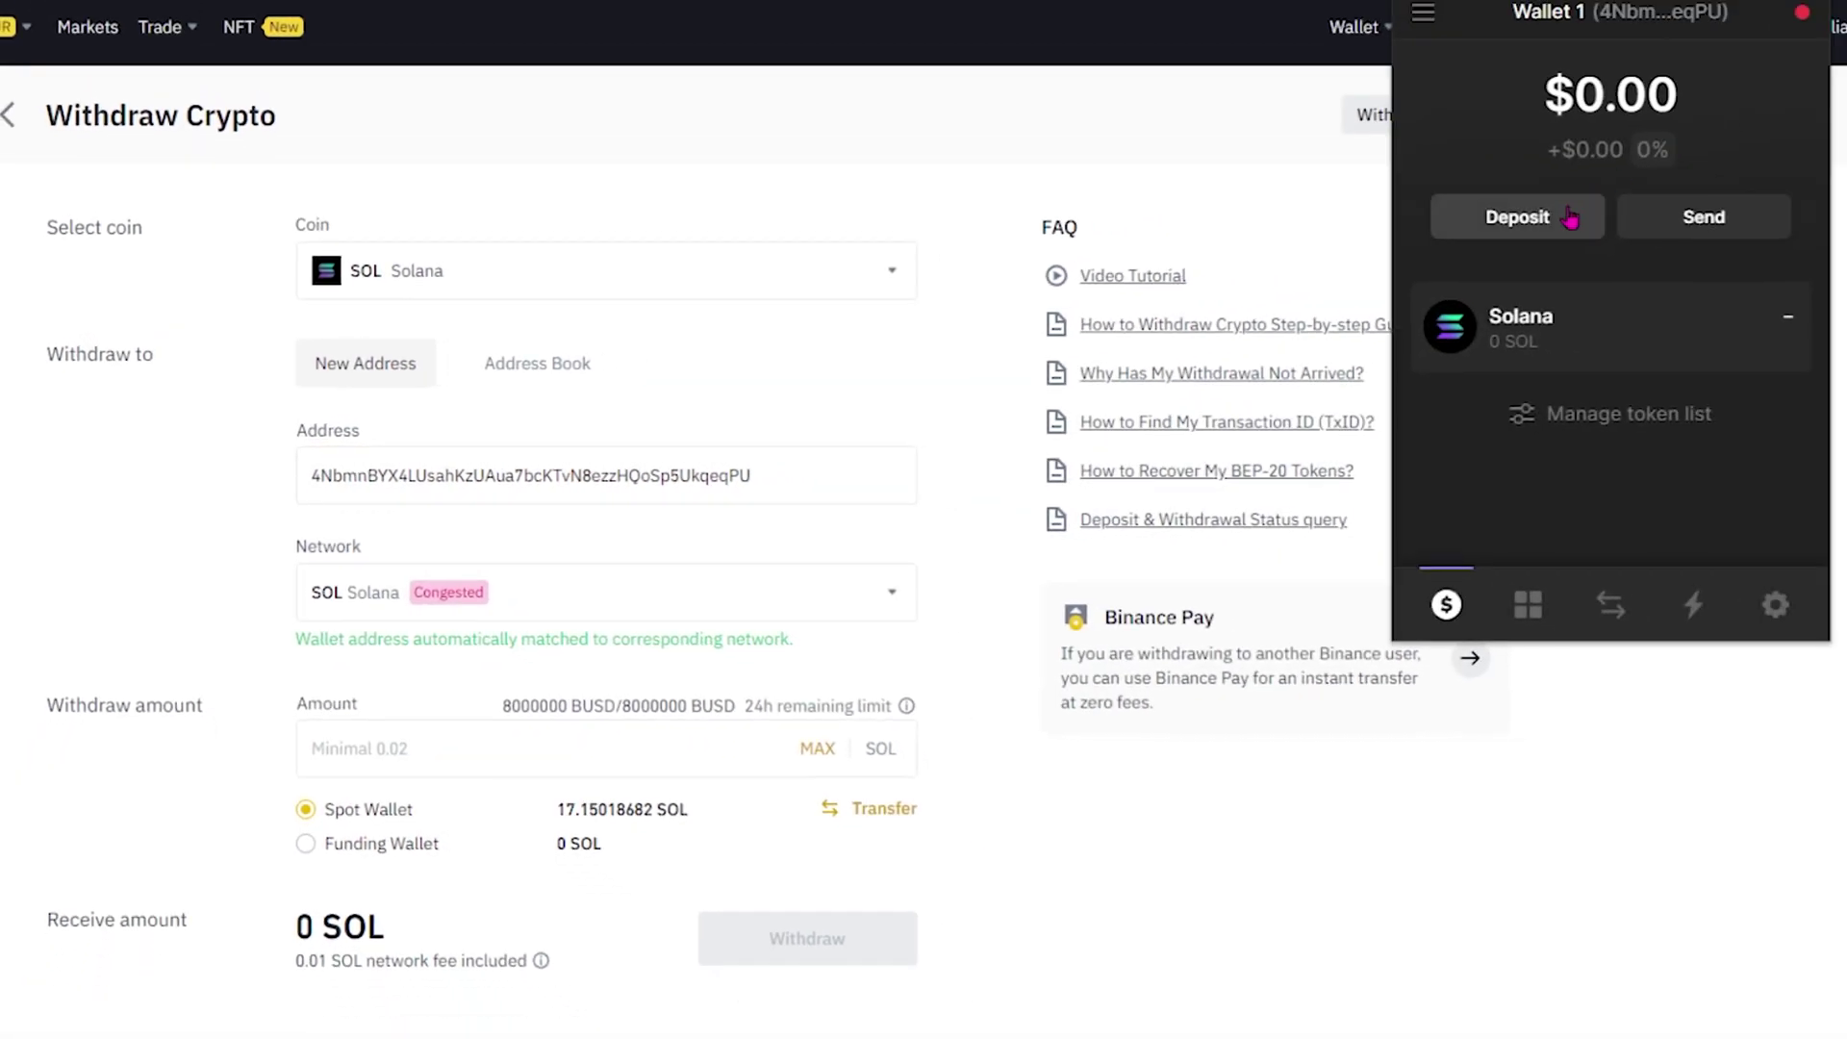
Show the Solana deposit address in Phantom and set the withdrawal amount to 0.5 SOL.
click(1571, 216)
text(sol)
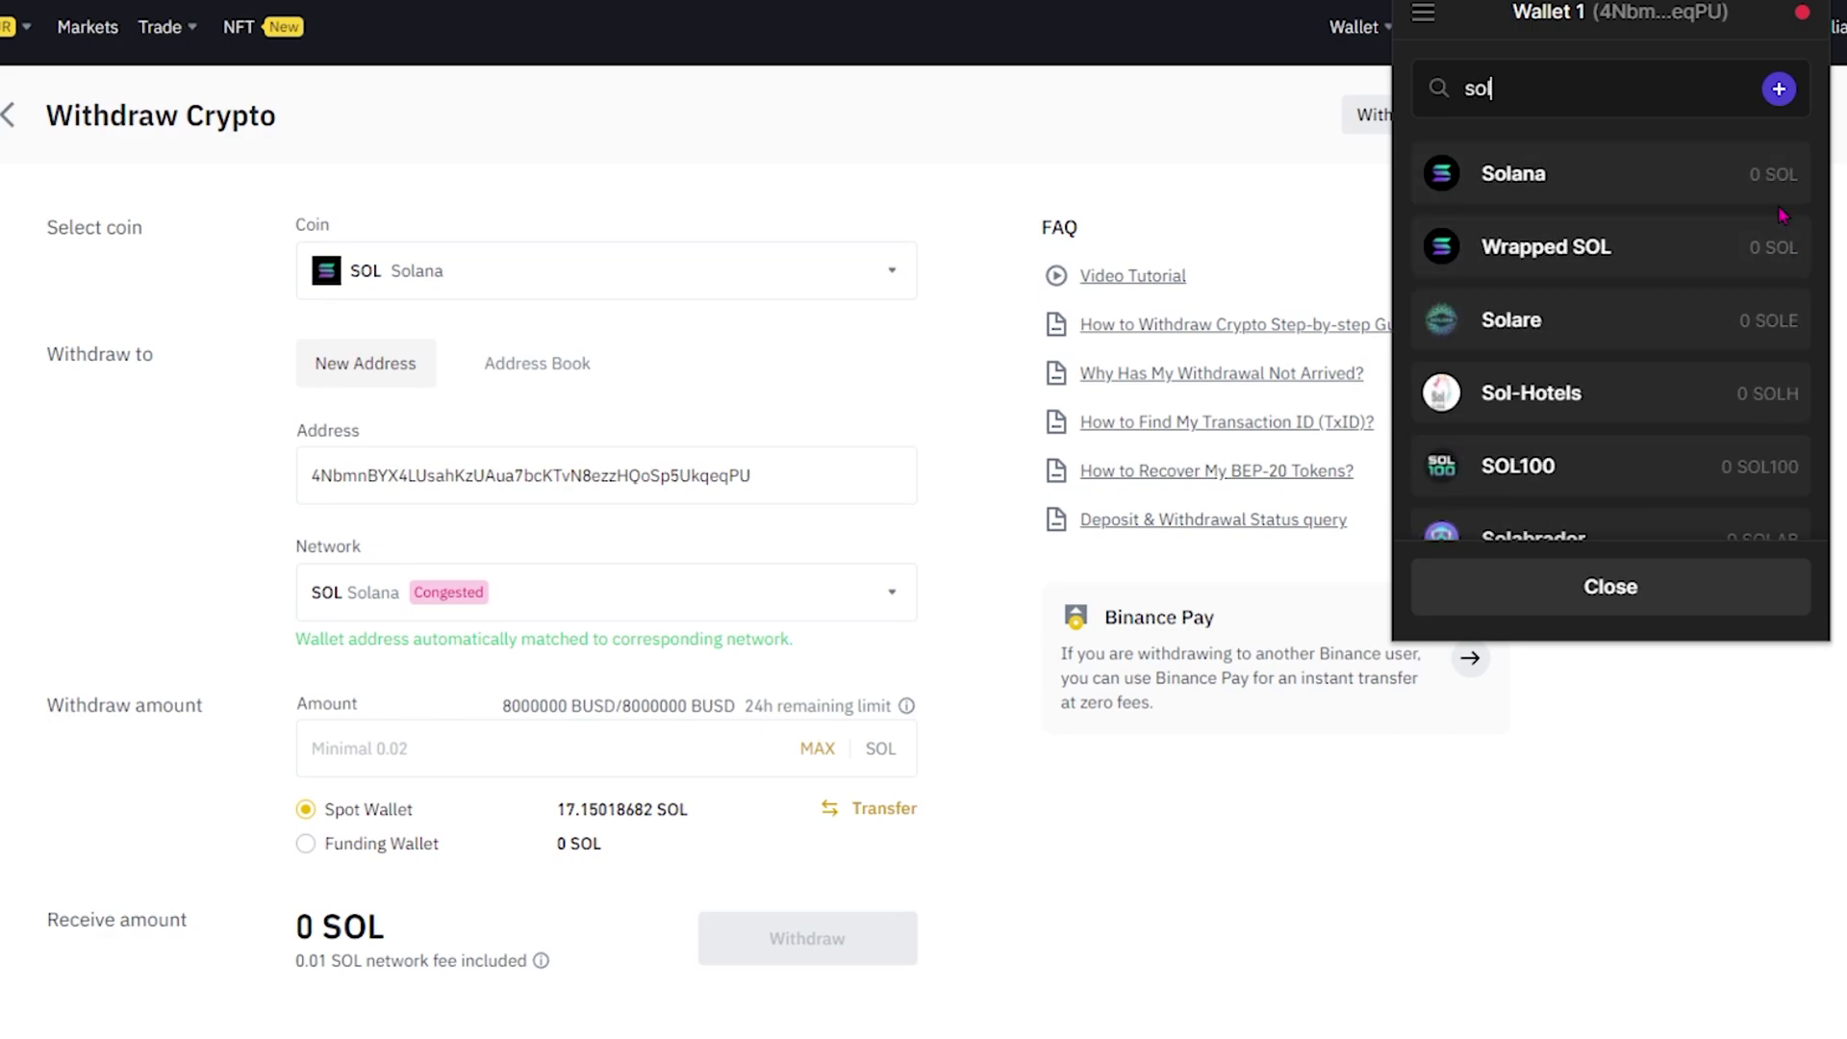
click(1773, 196)
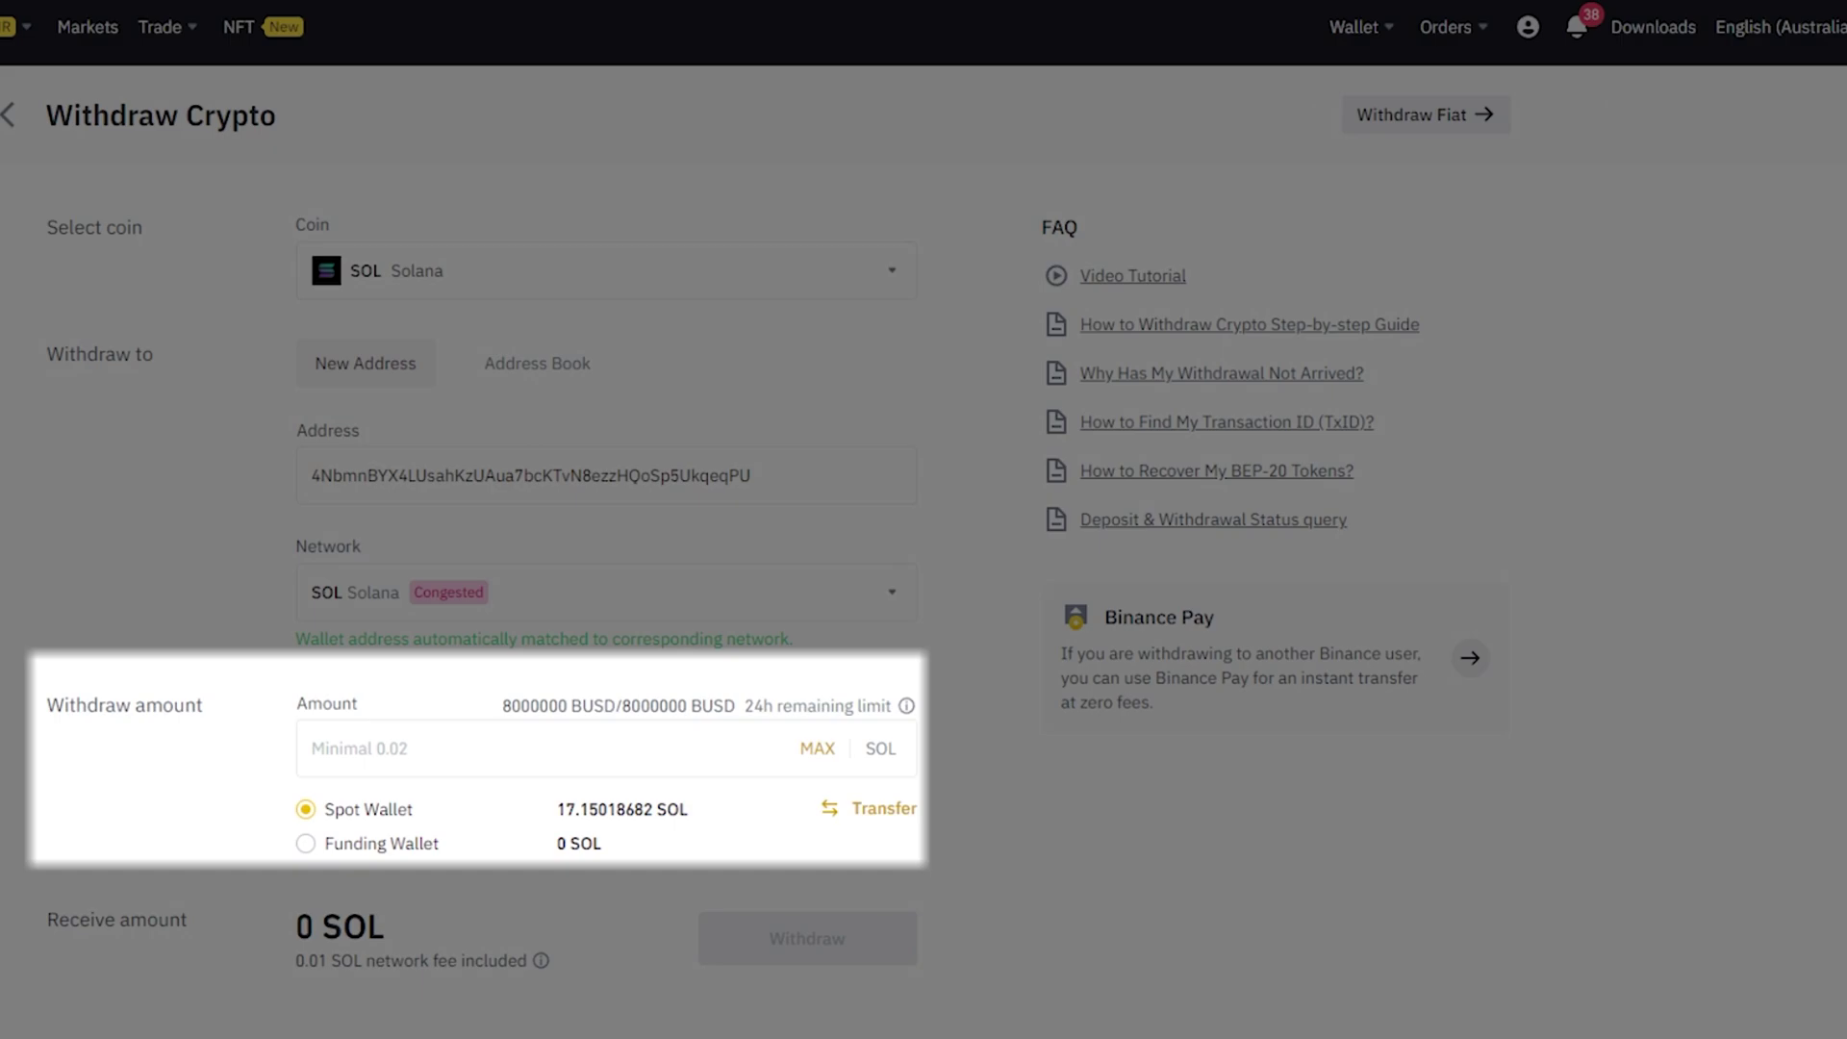
text(0.5)
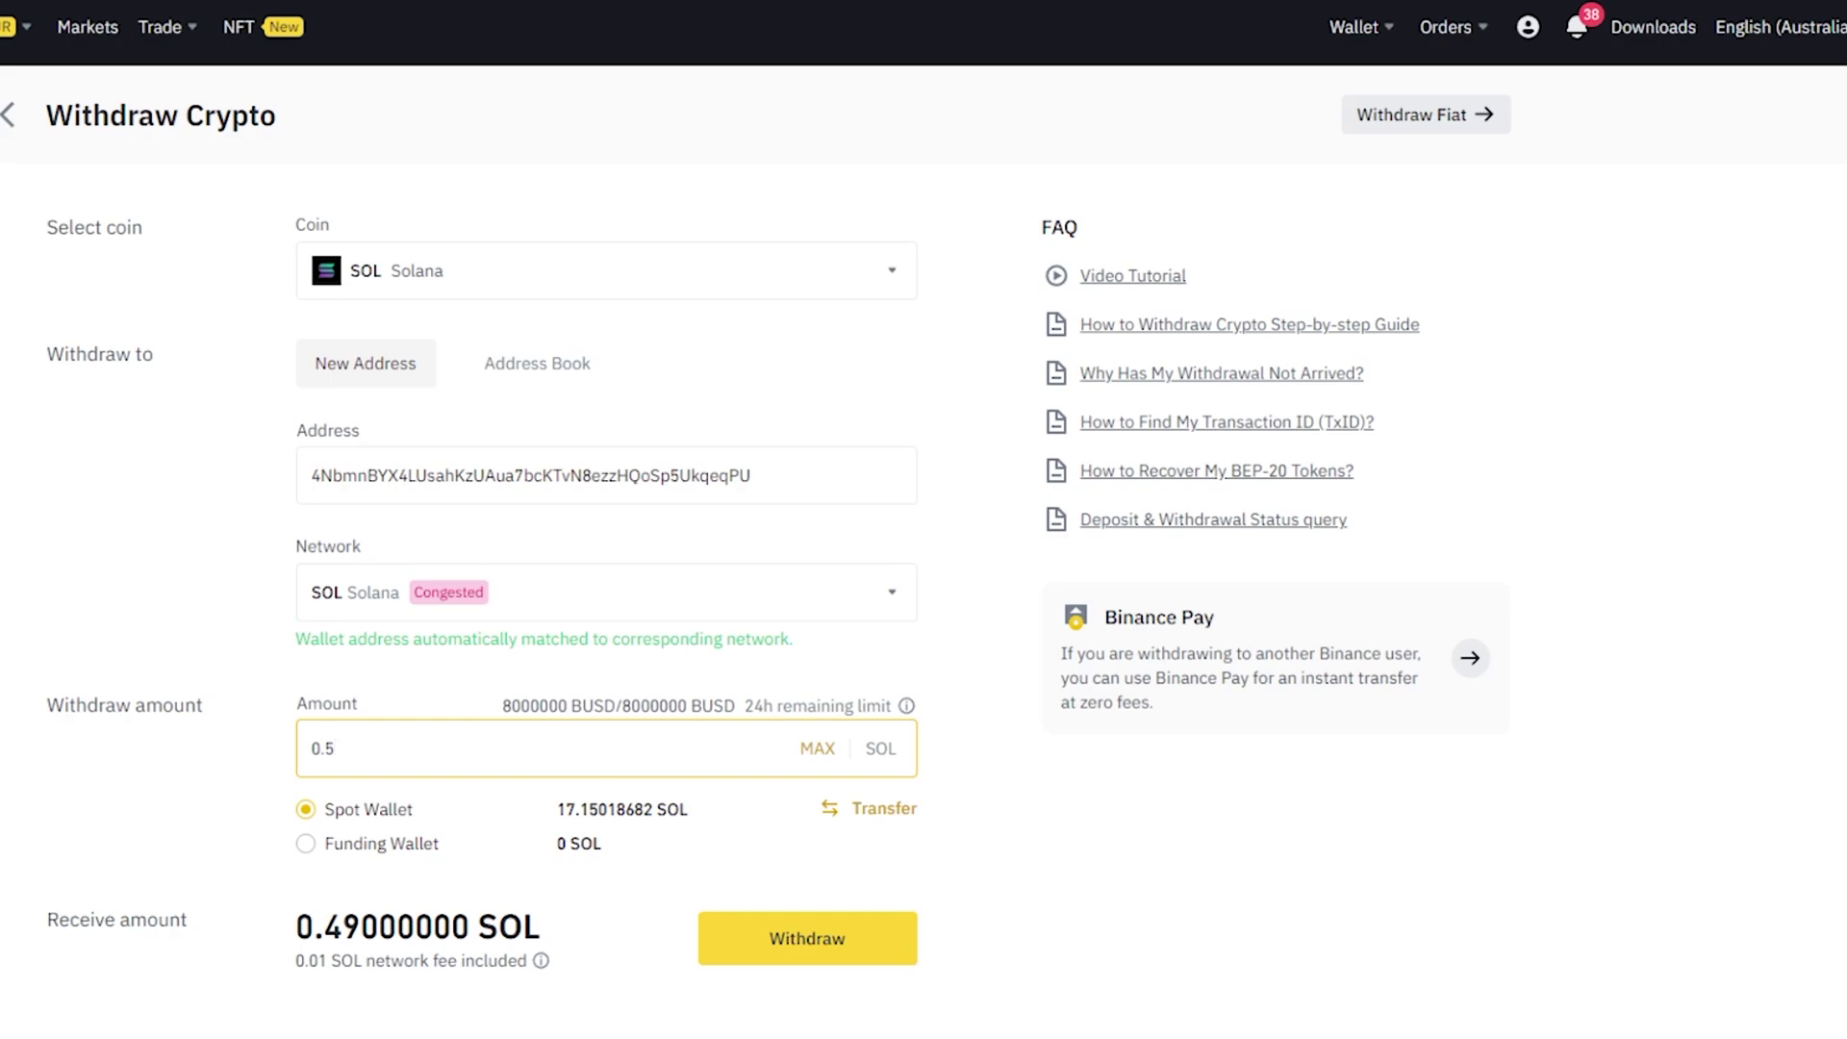
Submit the 0.5 SOL withdrawal and acknowledge the risk warning and summary.
click(988, 933)
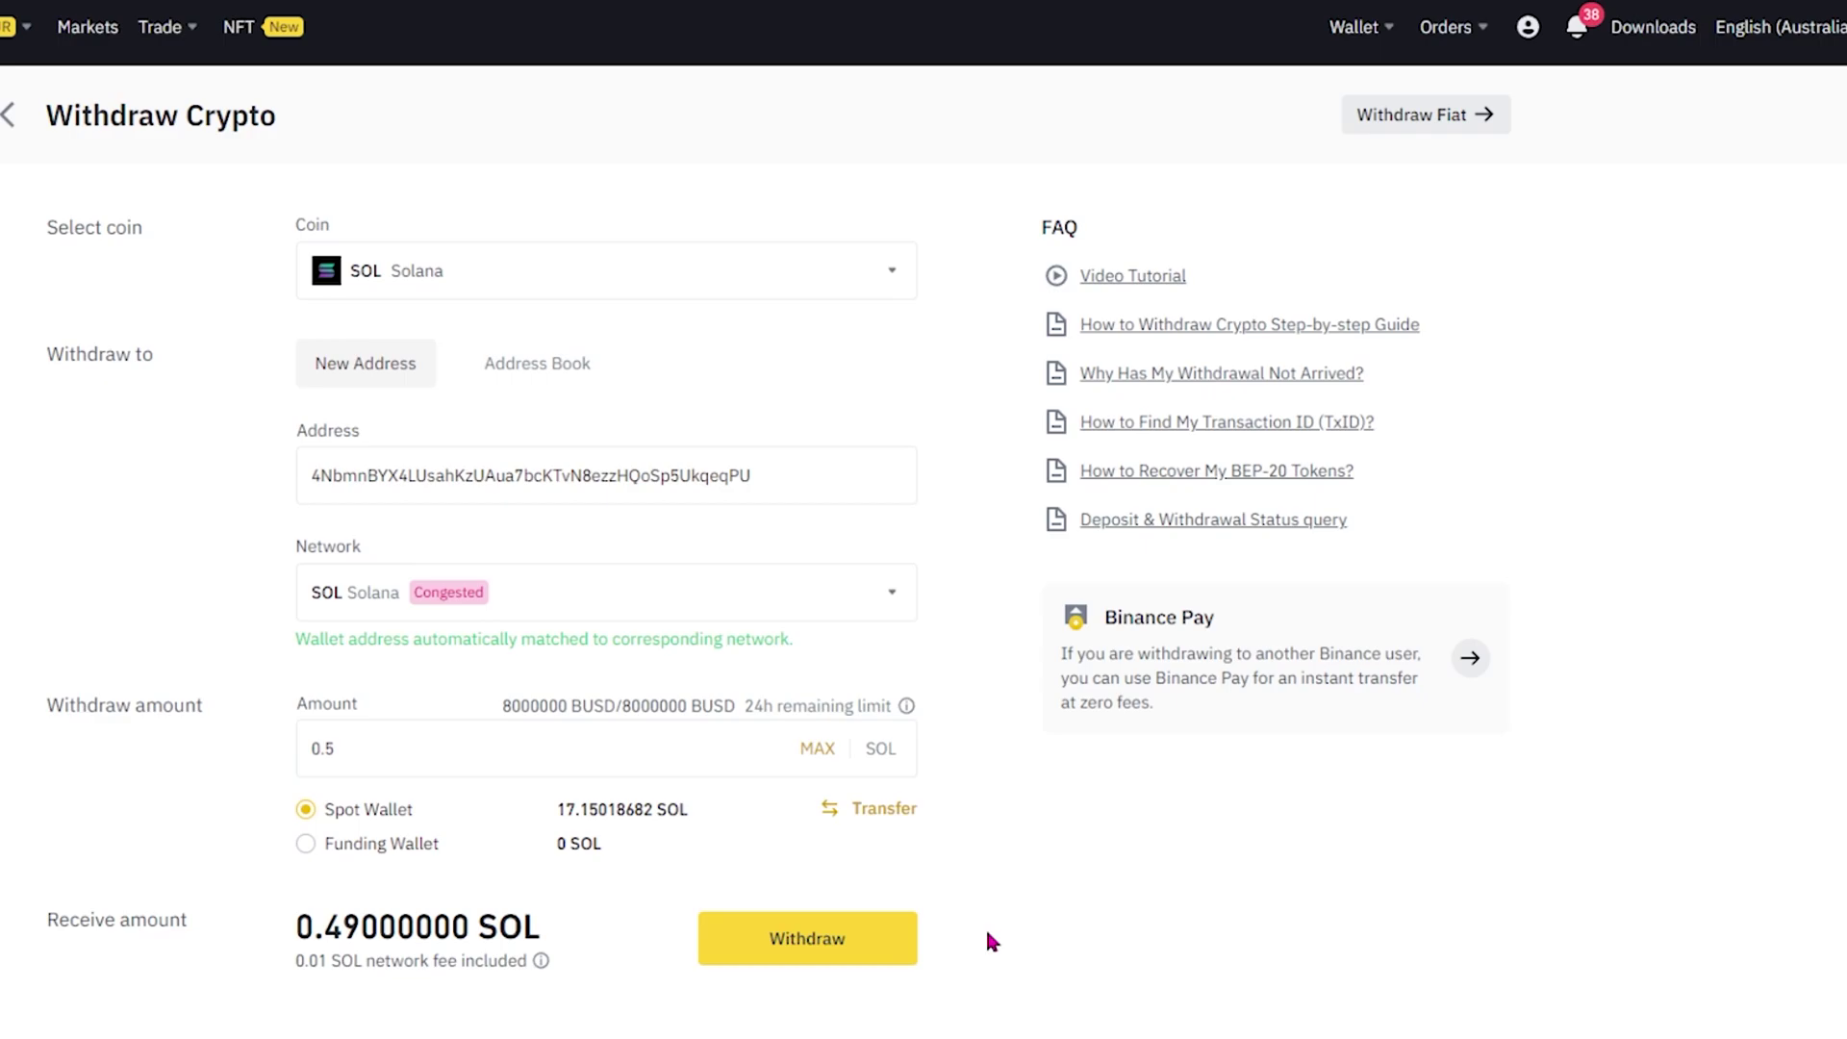
click(854, 948)
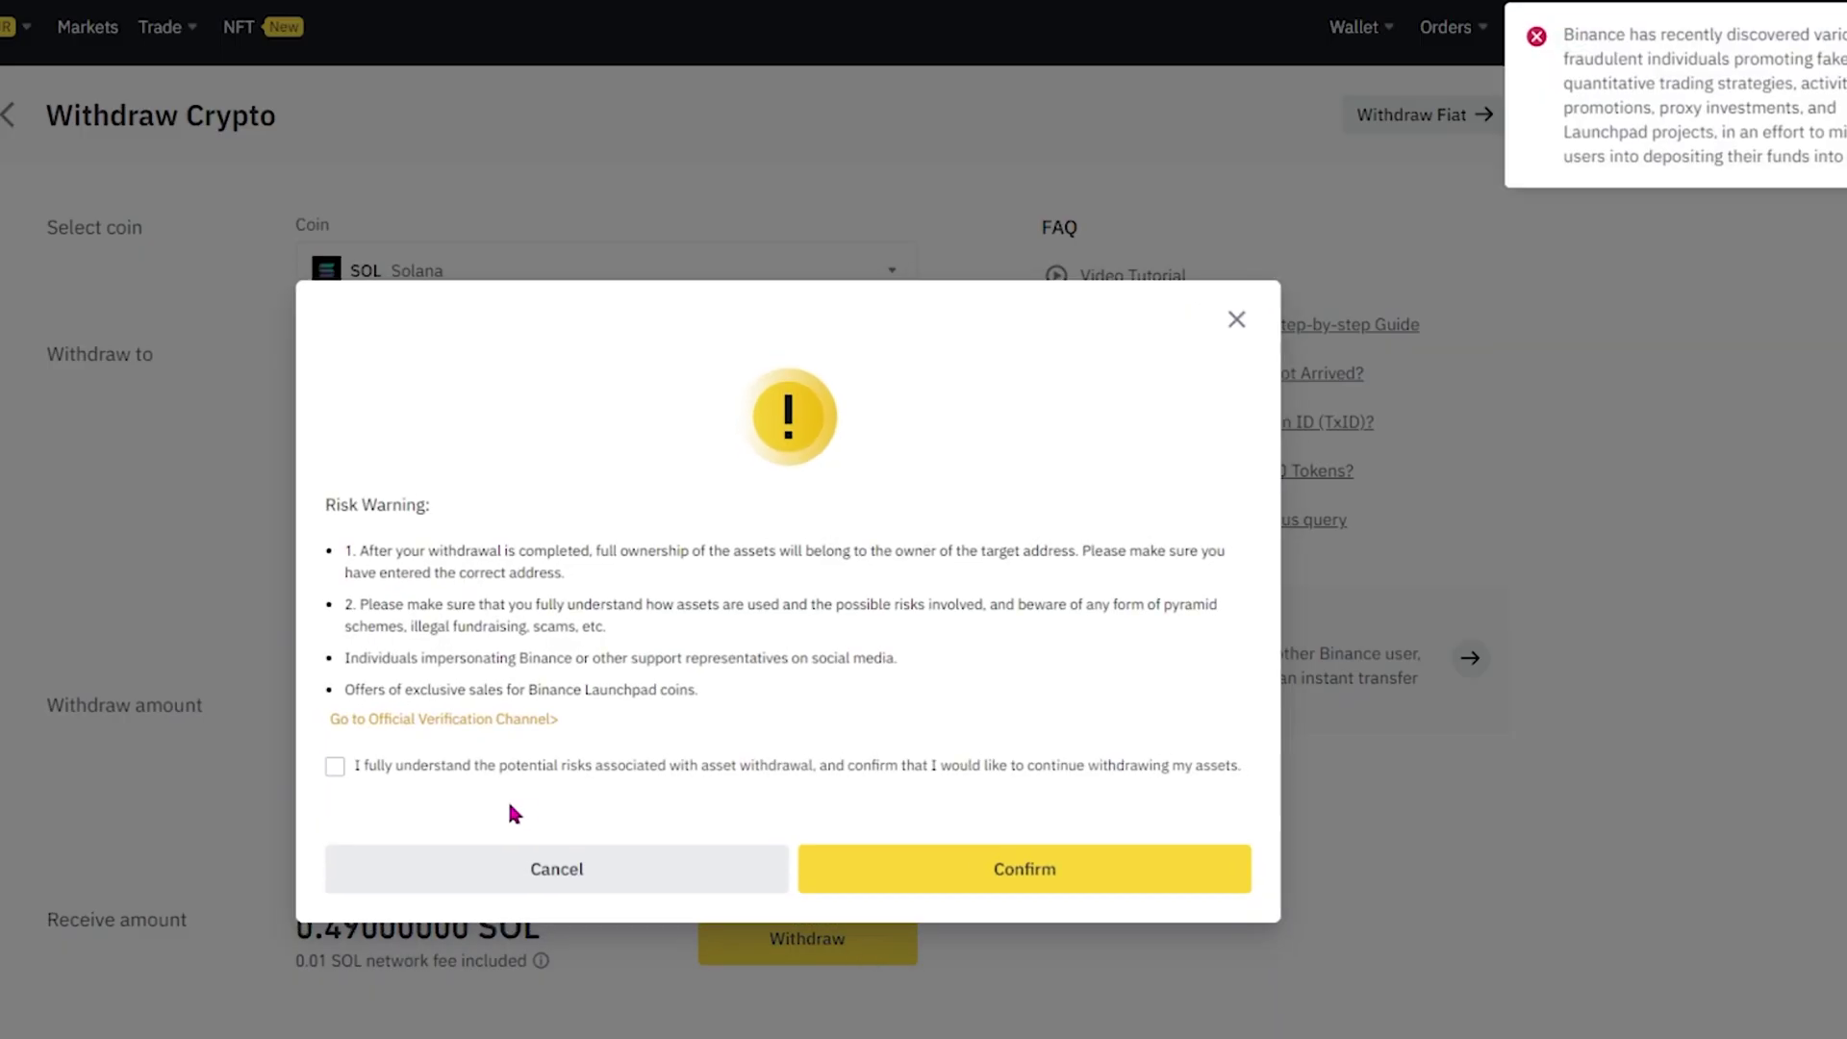
click(390, 766)
click(935, 863)
click(1003, 770)
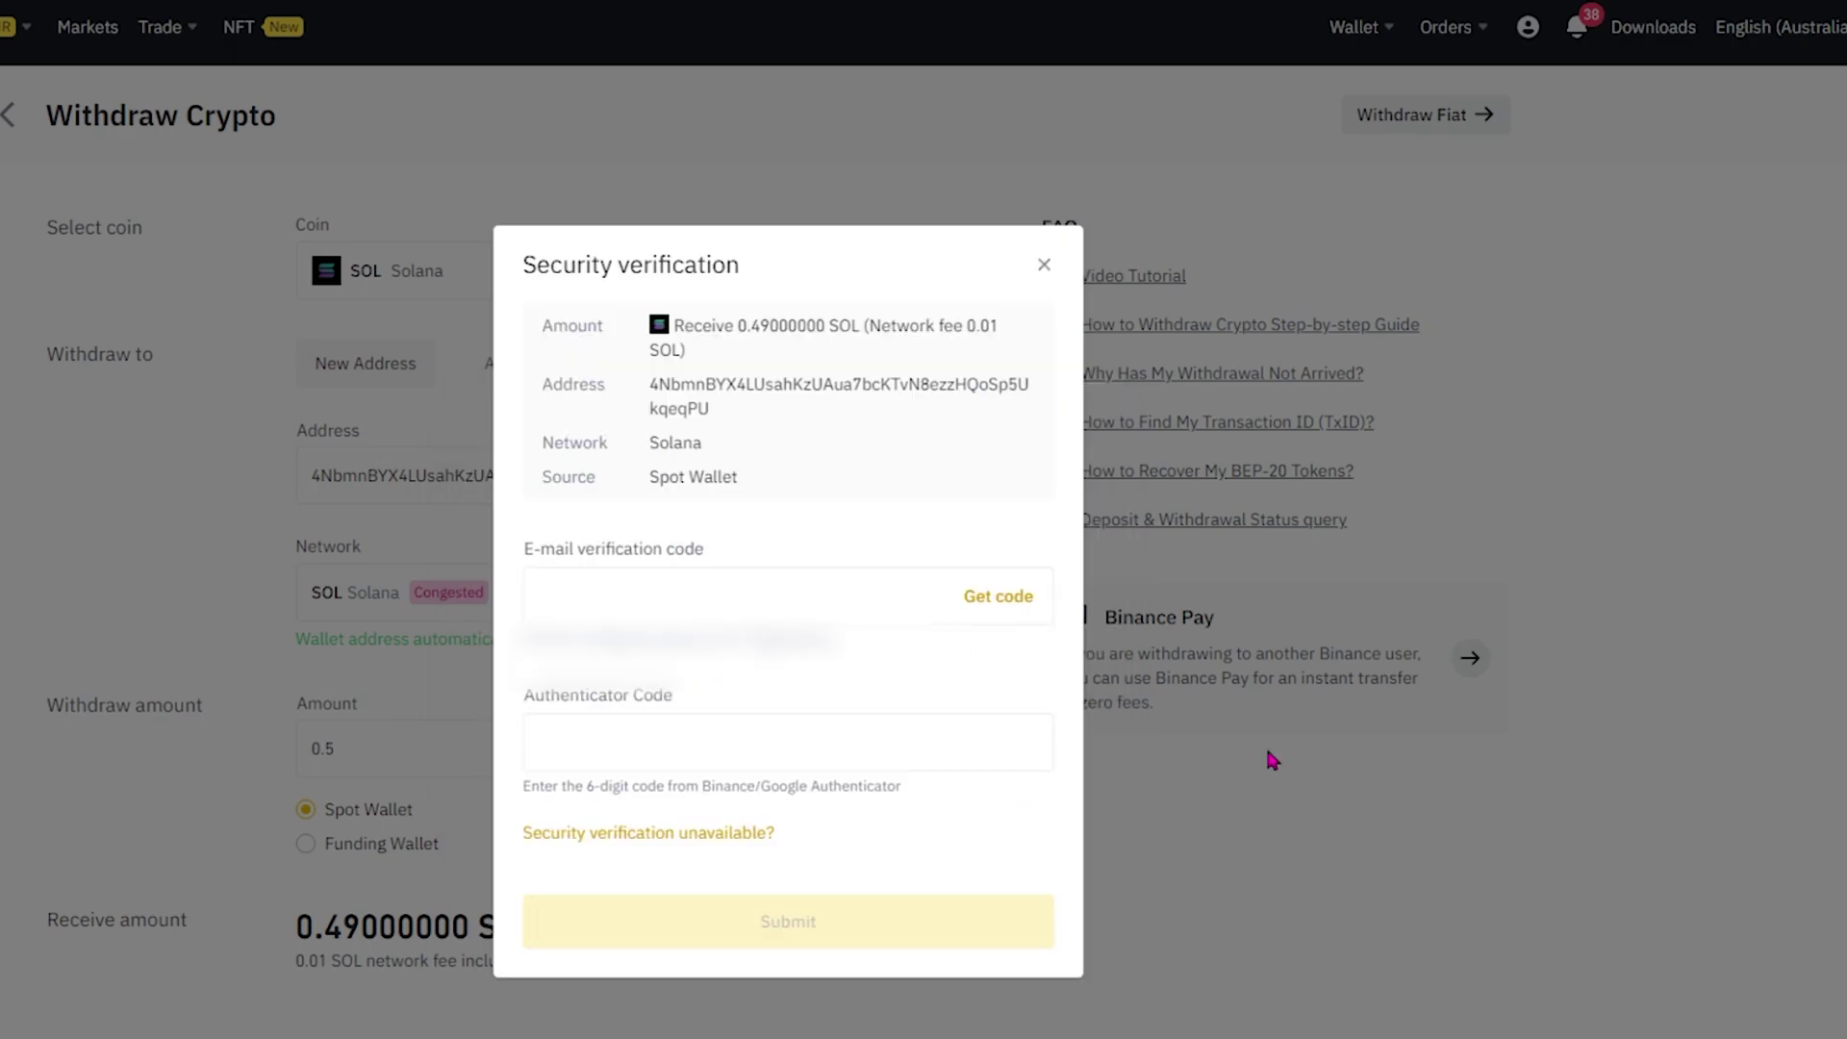
Pass security verification with the e-mail and authenticator codes and submit.
click(1010, 598)
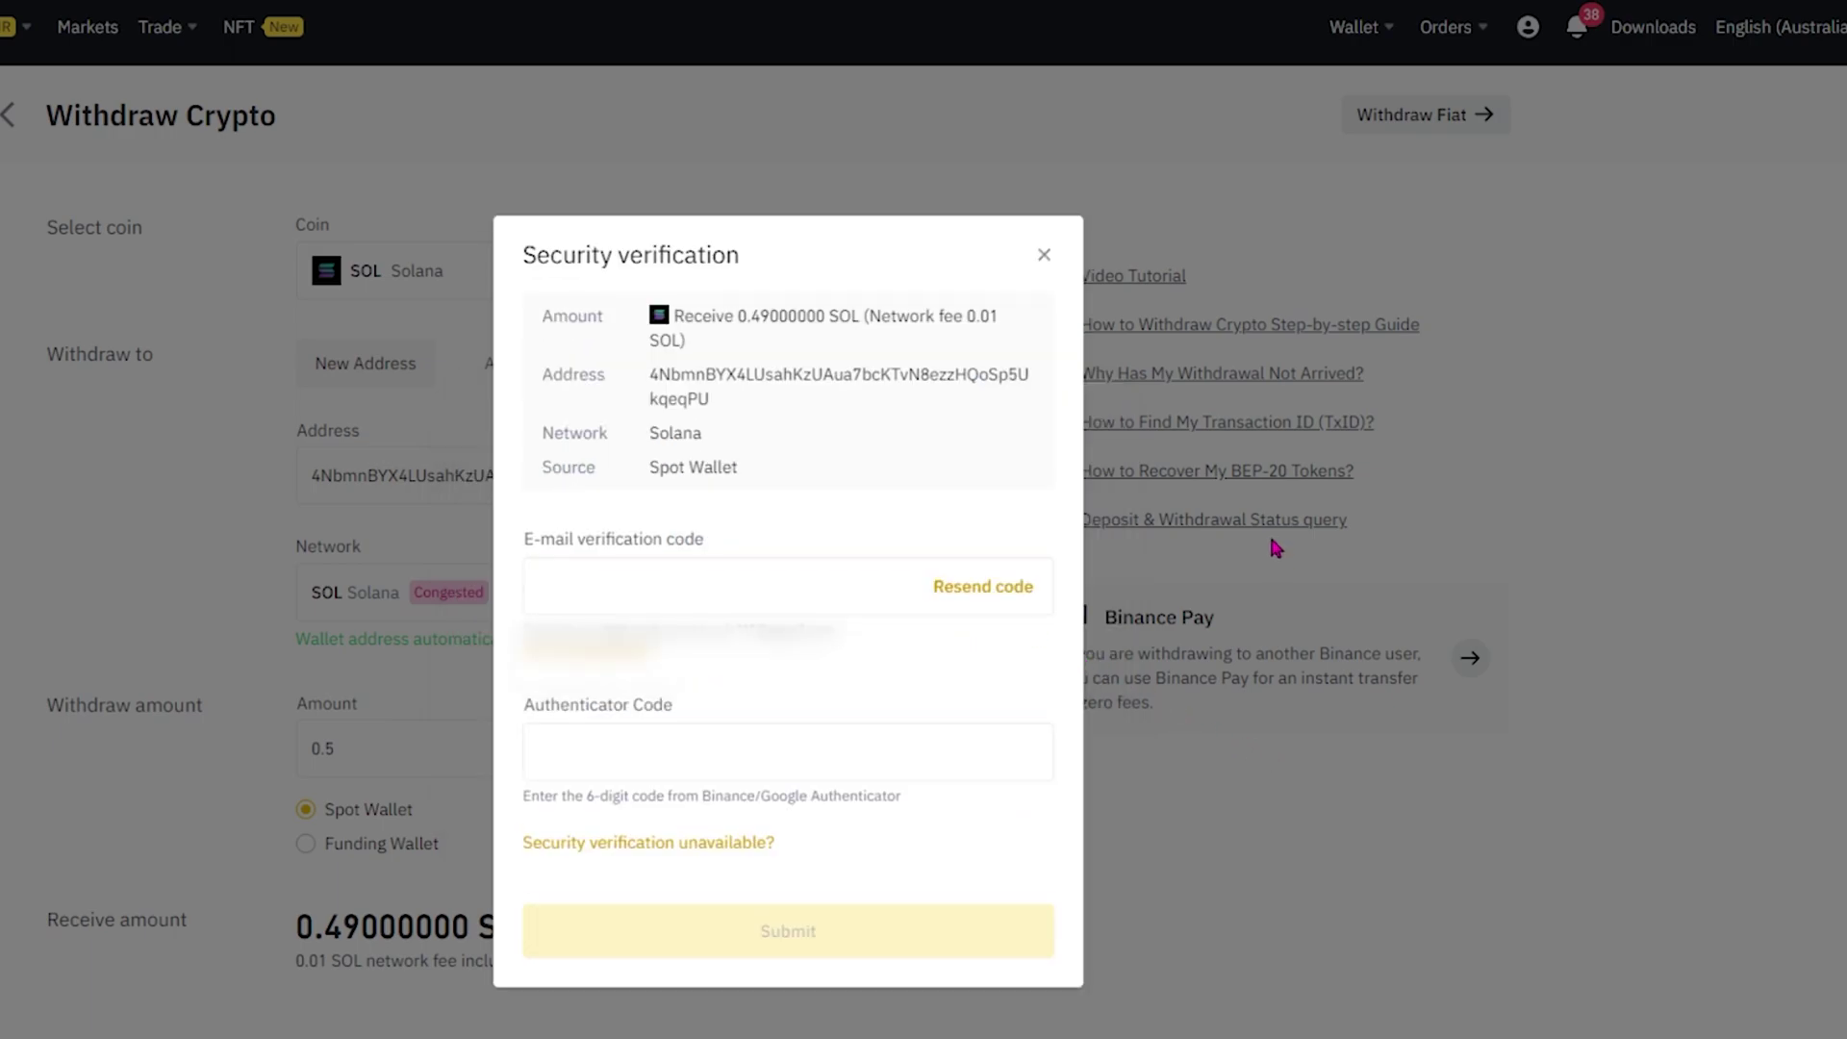
click(850, 585)
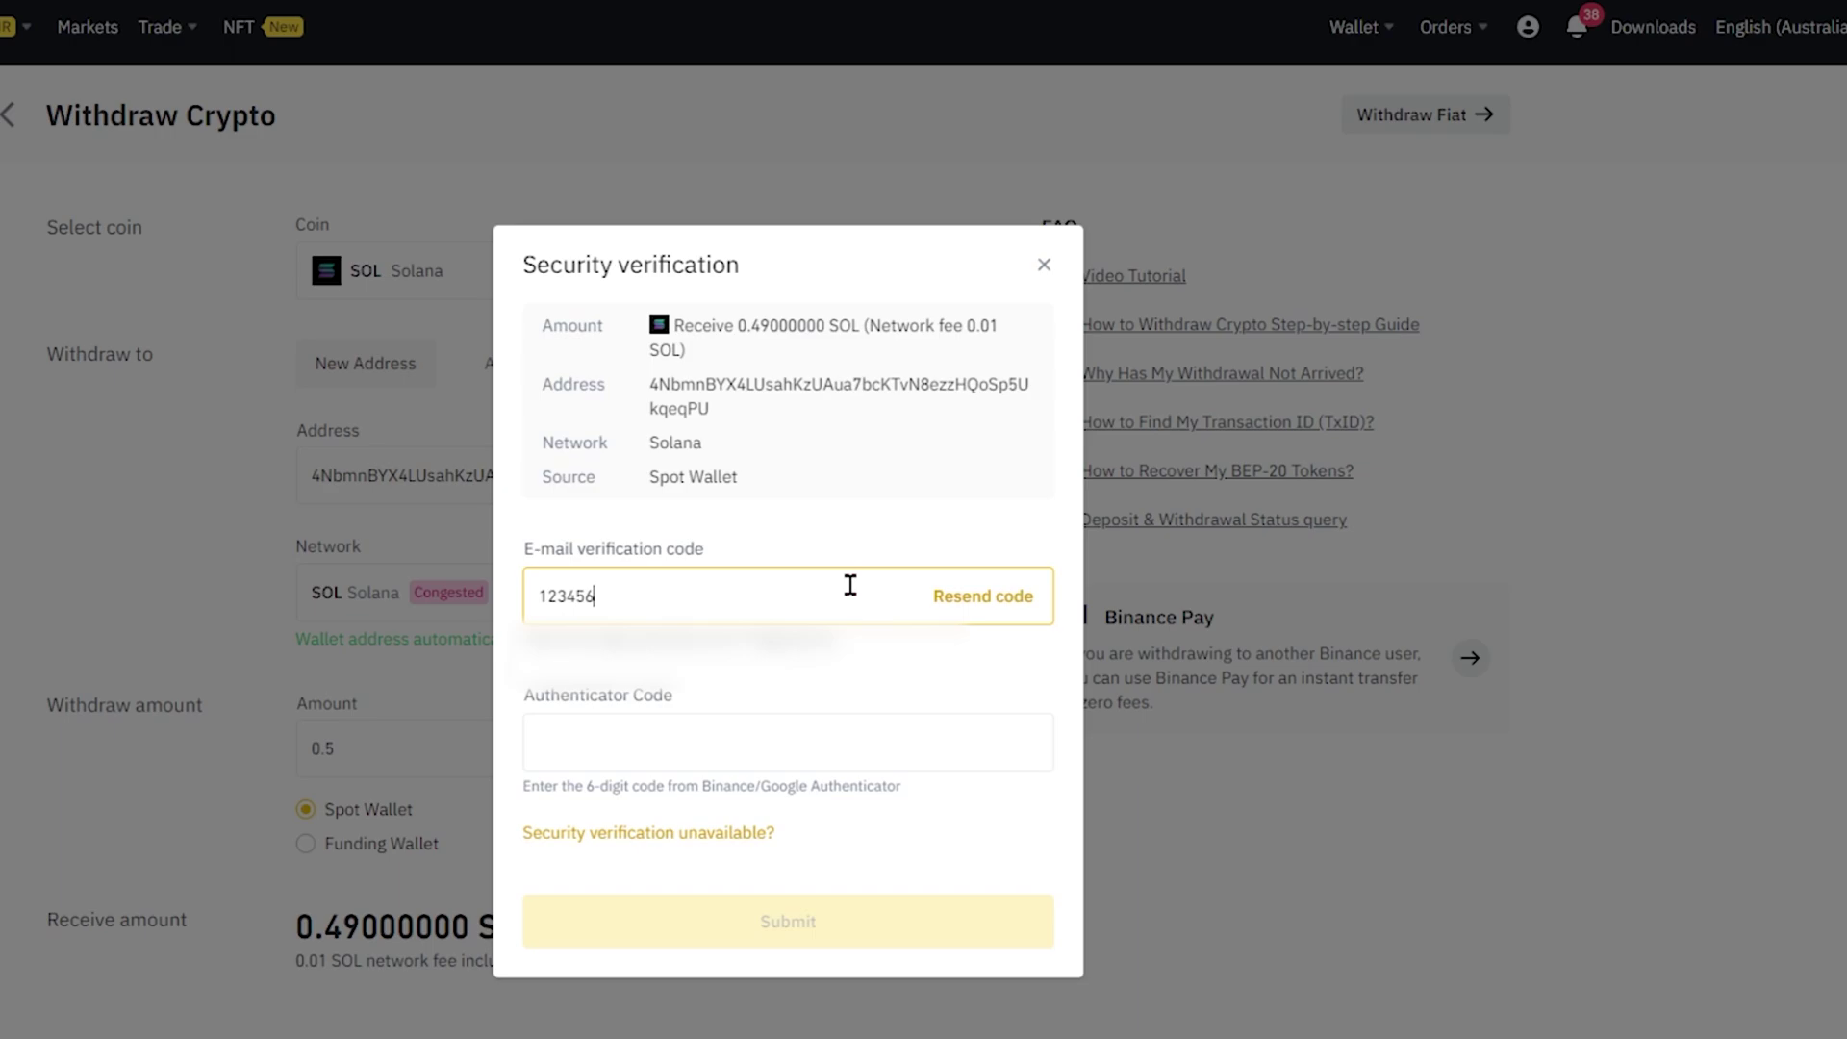
click(792, 743)
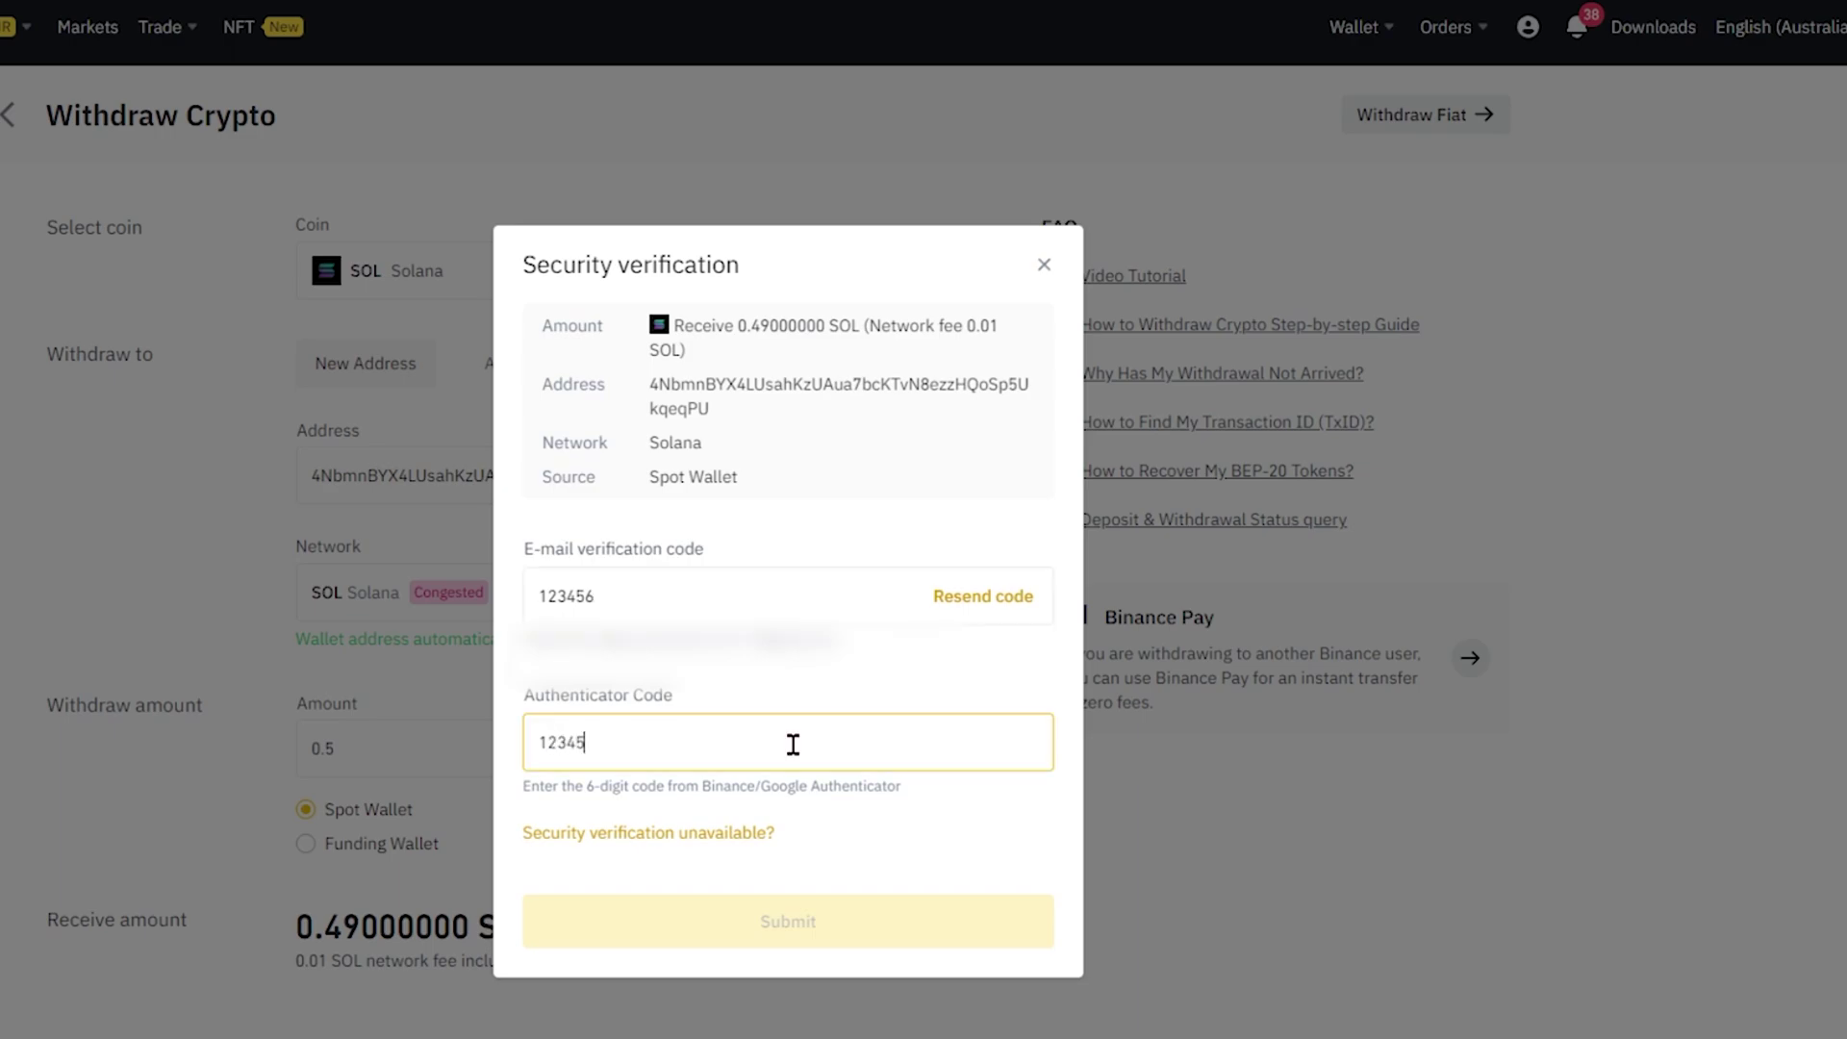
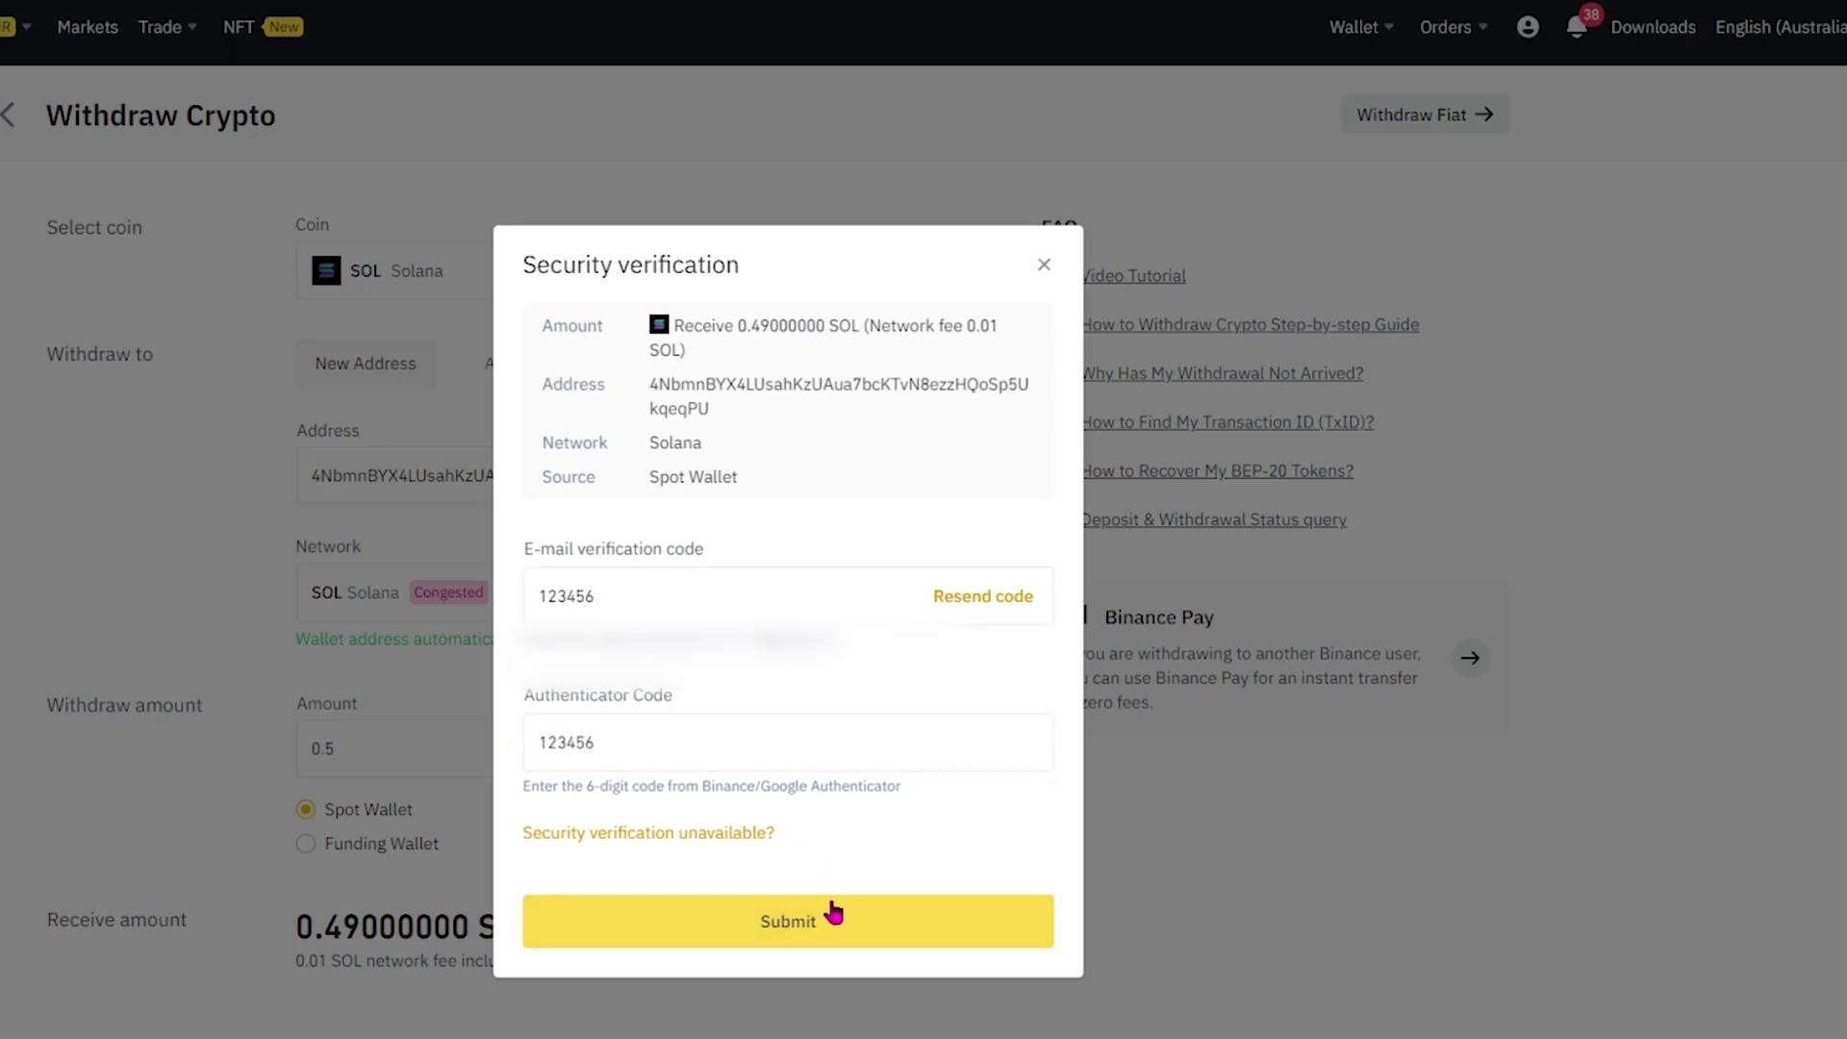
click(828, 911)
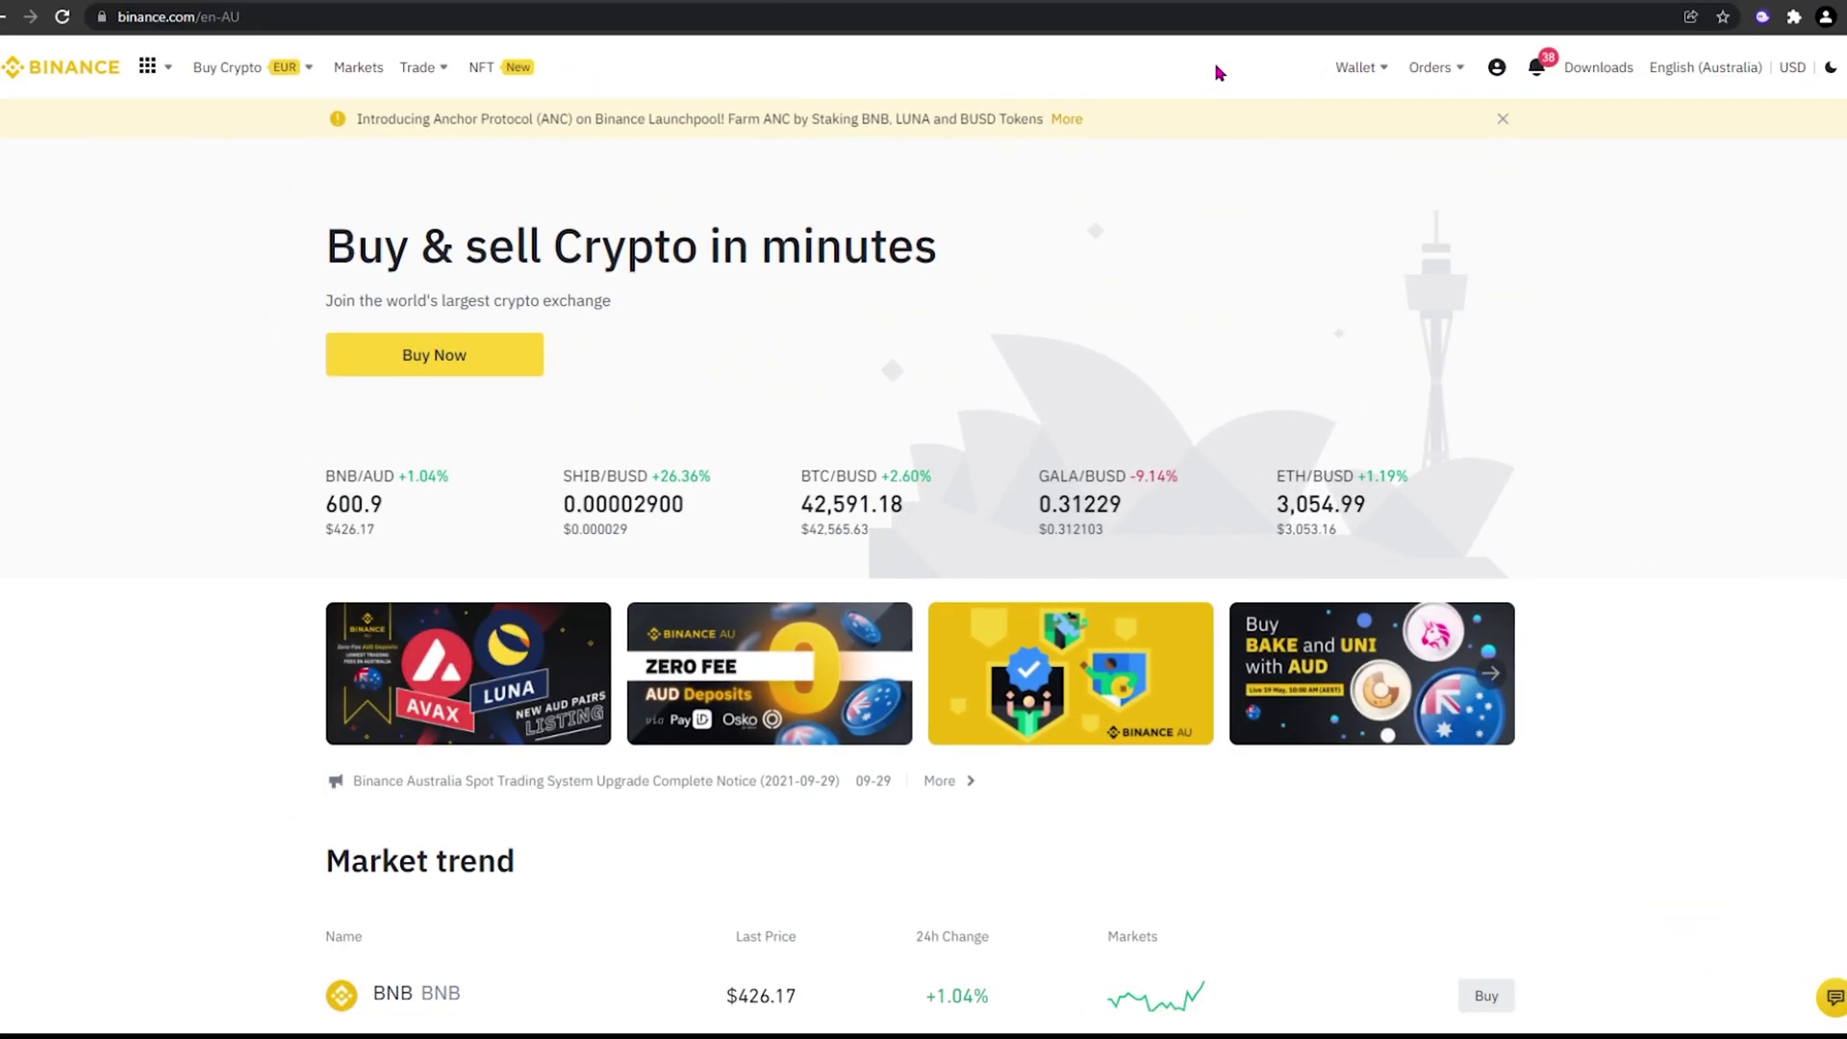
mouse_move(1244, 52)
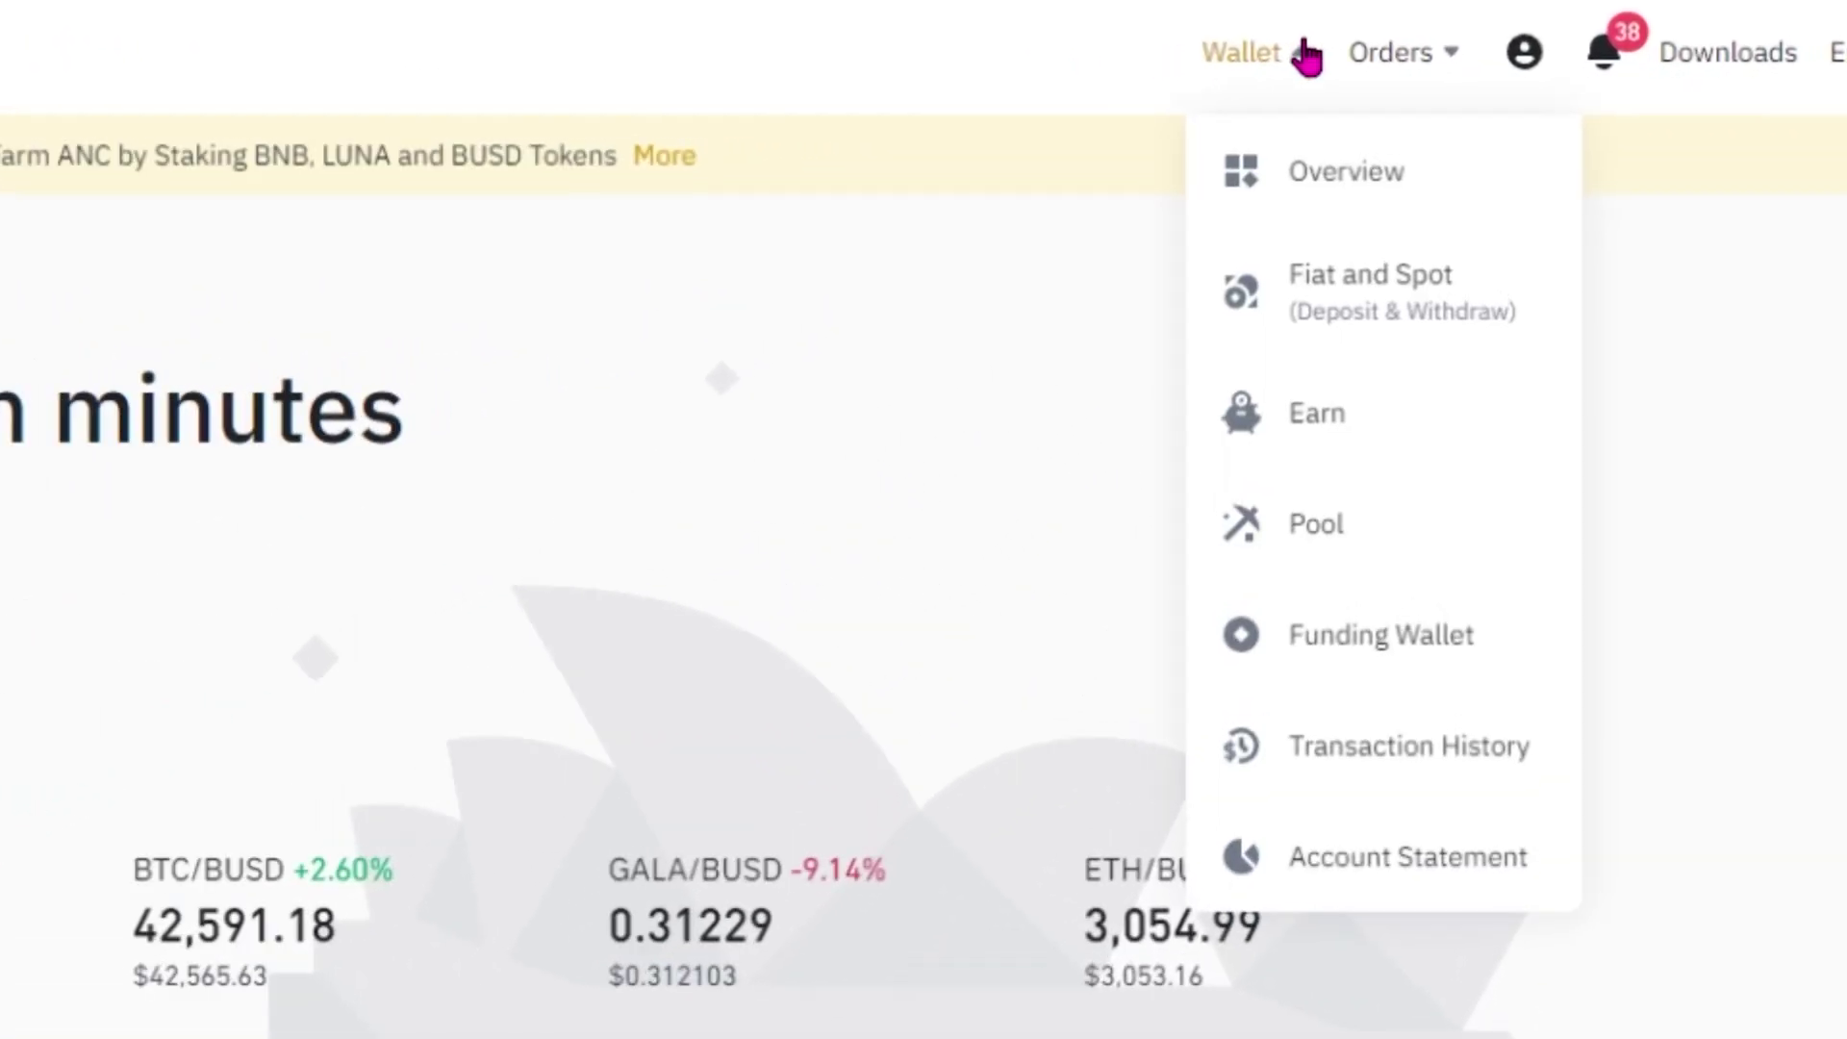
Start a crypto deposit into the Fiat and Spot wallet with SOL as the coin.
click(1373, 306)
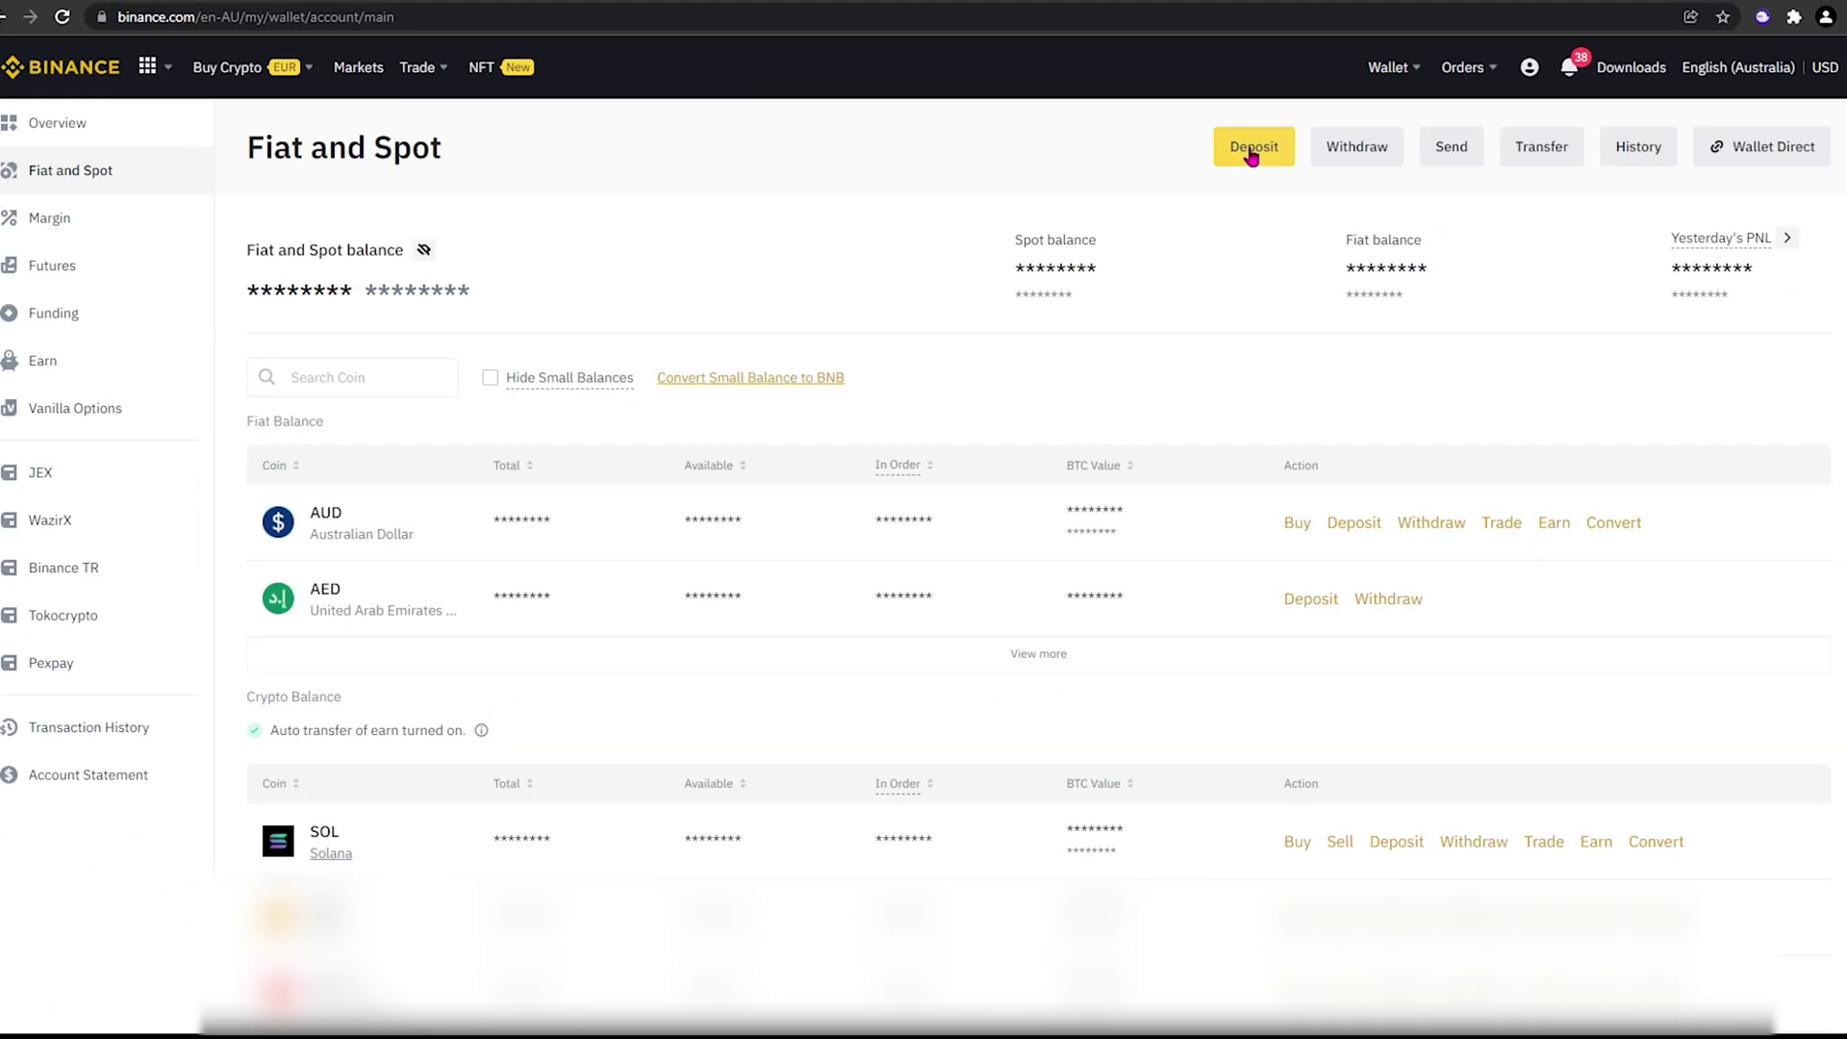
click(1251, 150)
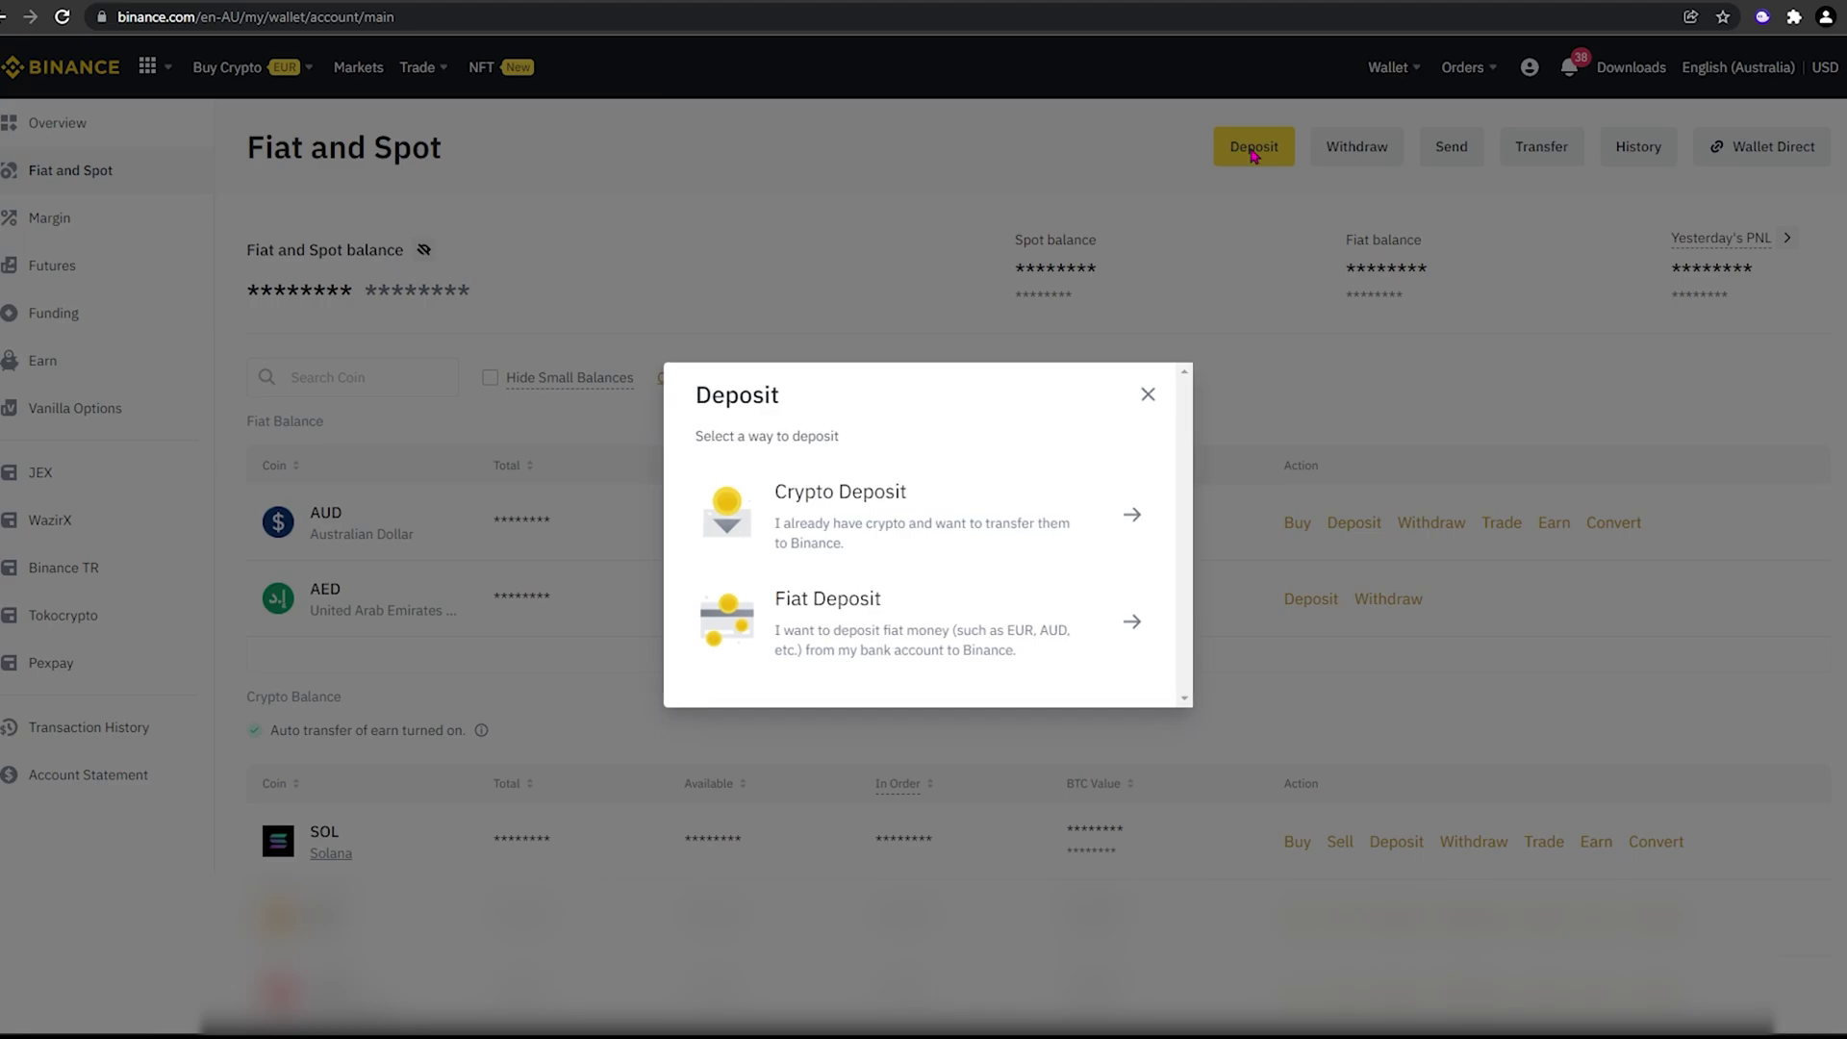
click(1029, 533)
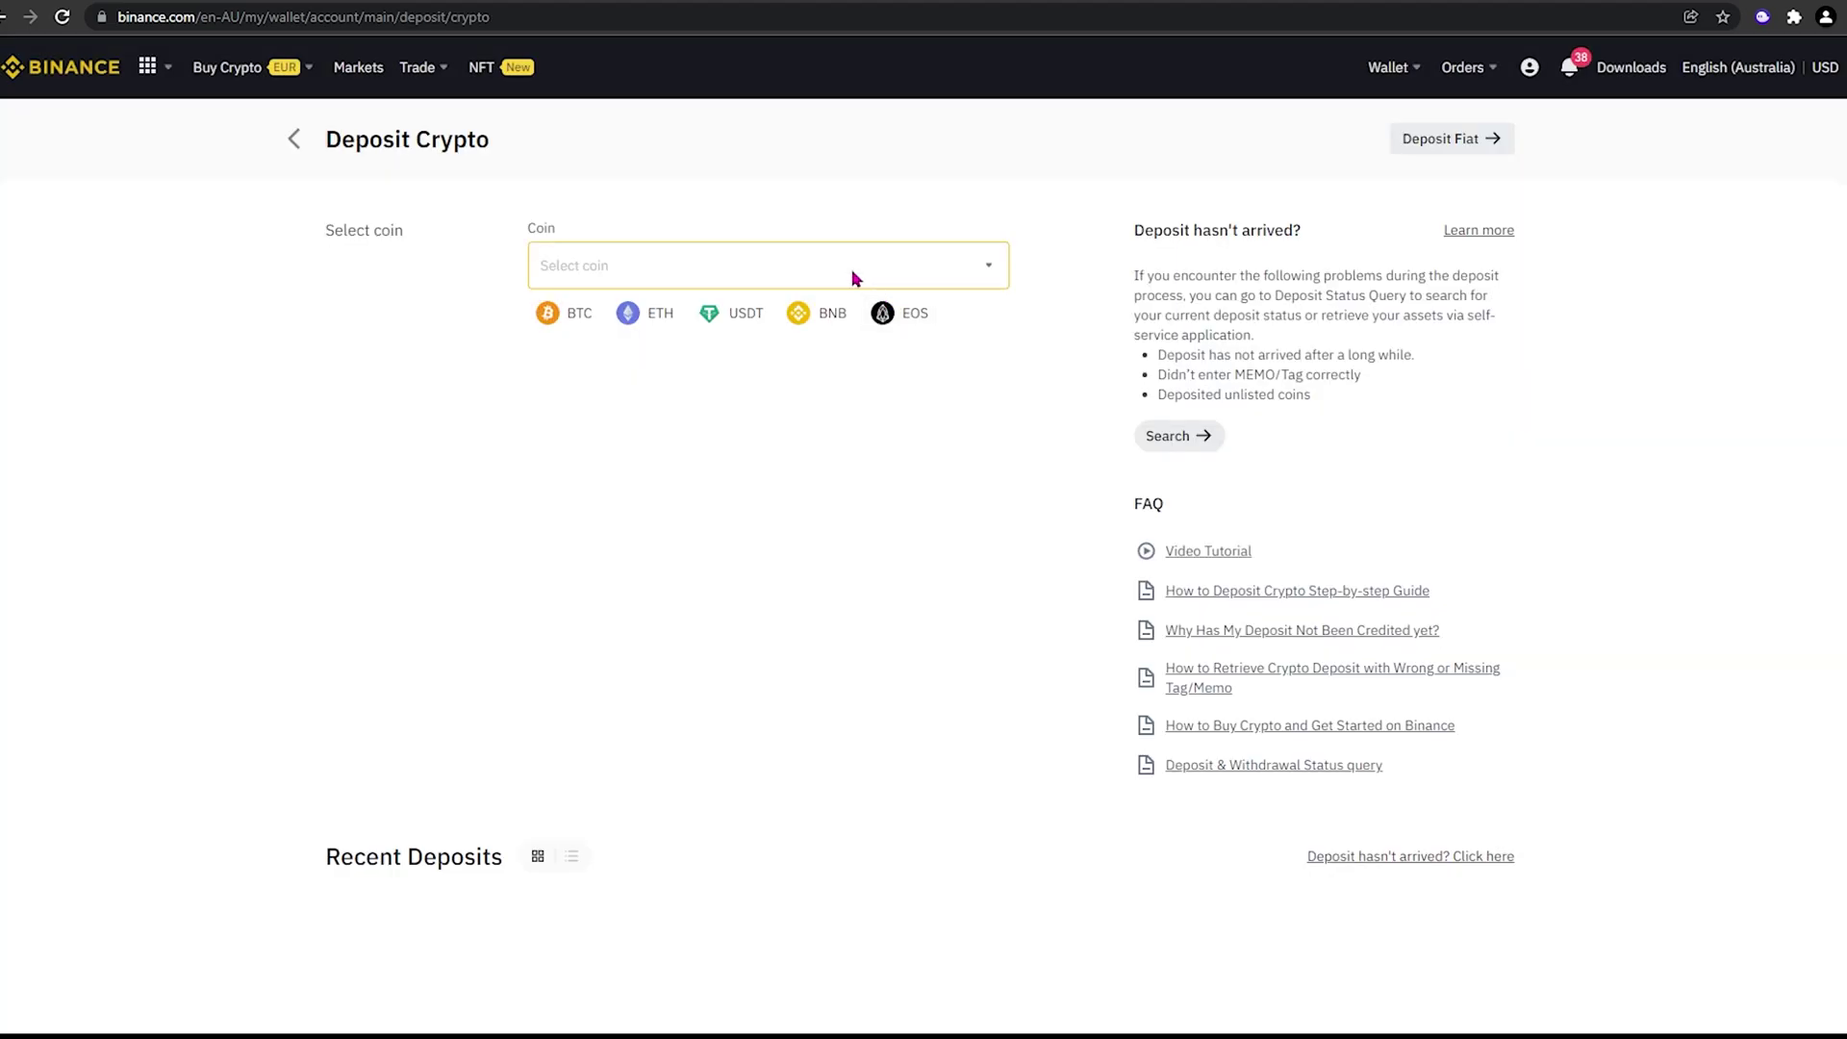
click(855, 269)
text(sol)
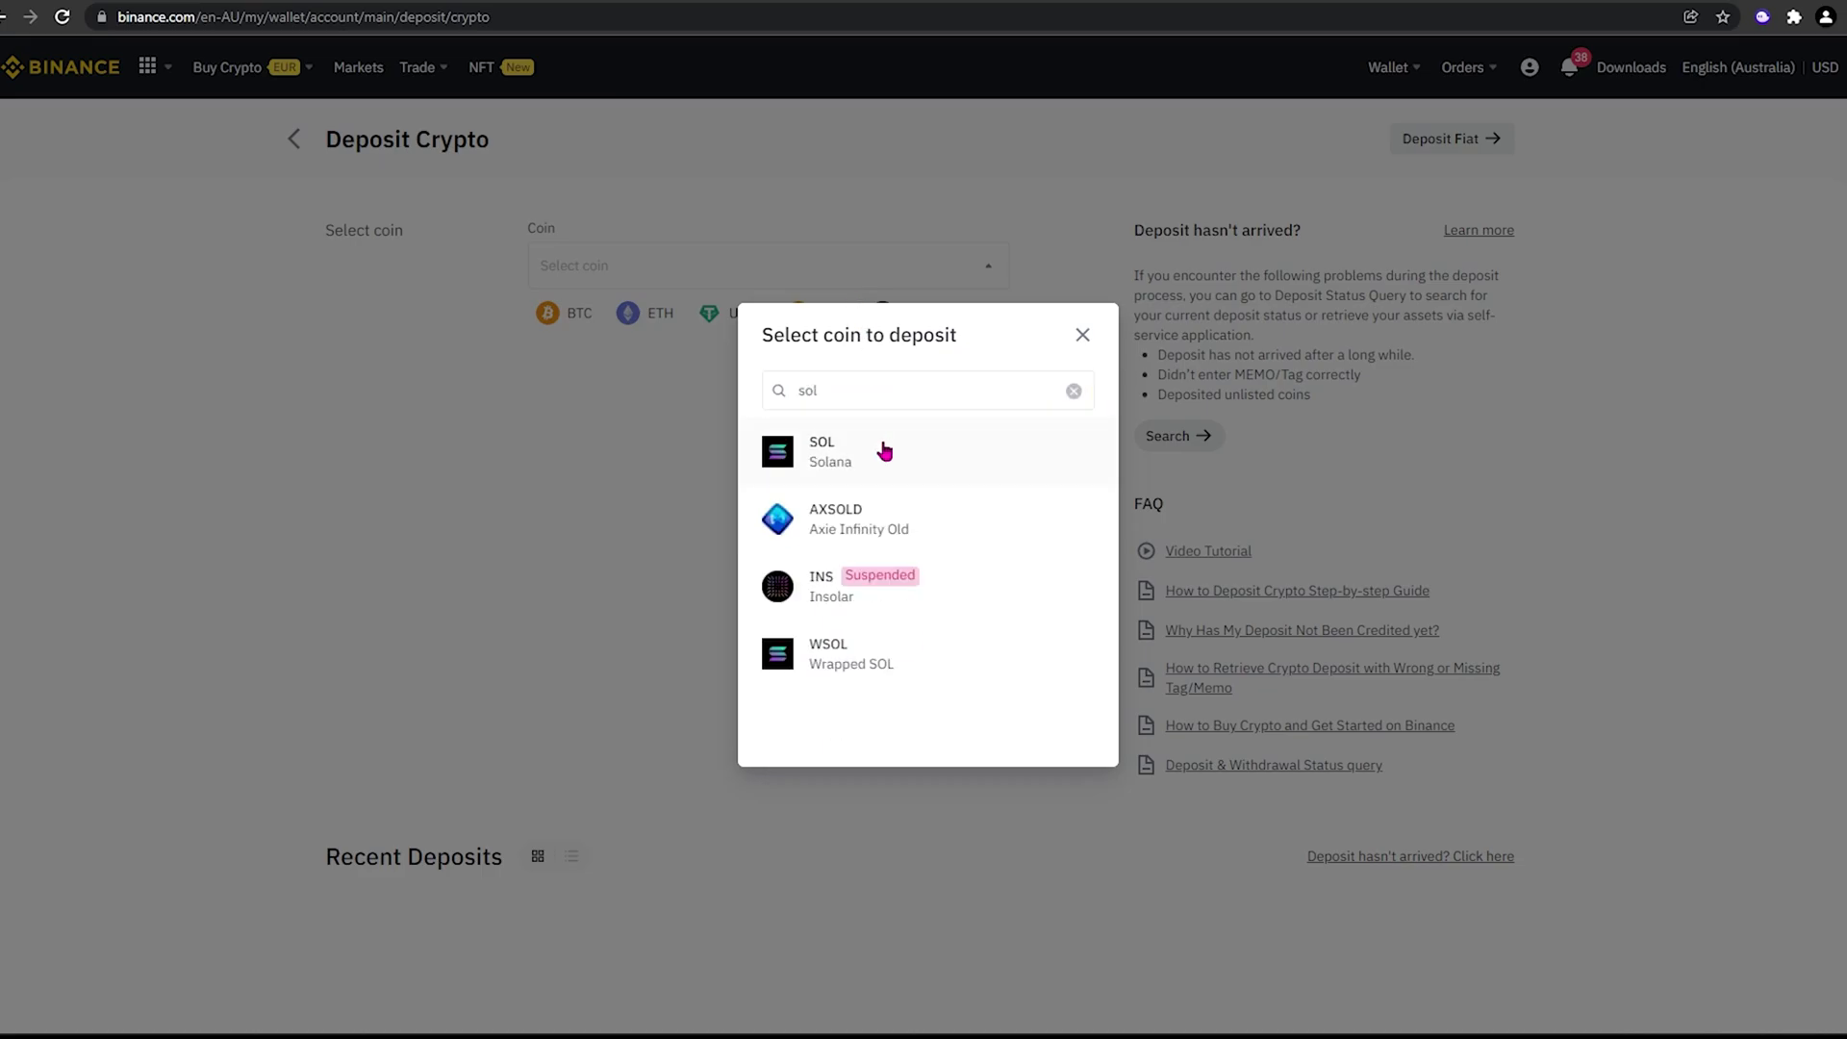
click(878, 453)
Choose the Solana network and retrieve the SOL deposit address.
click(880, 373)
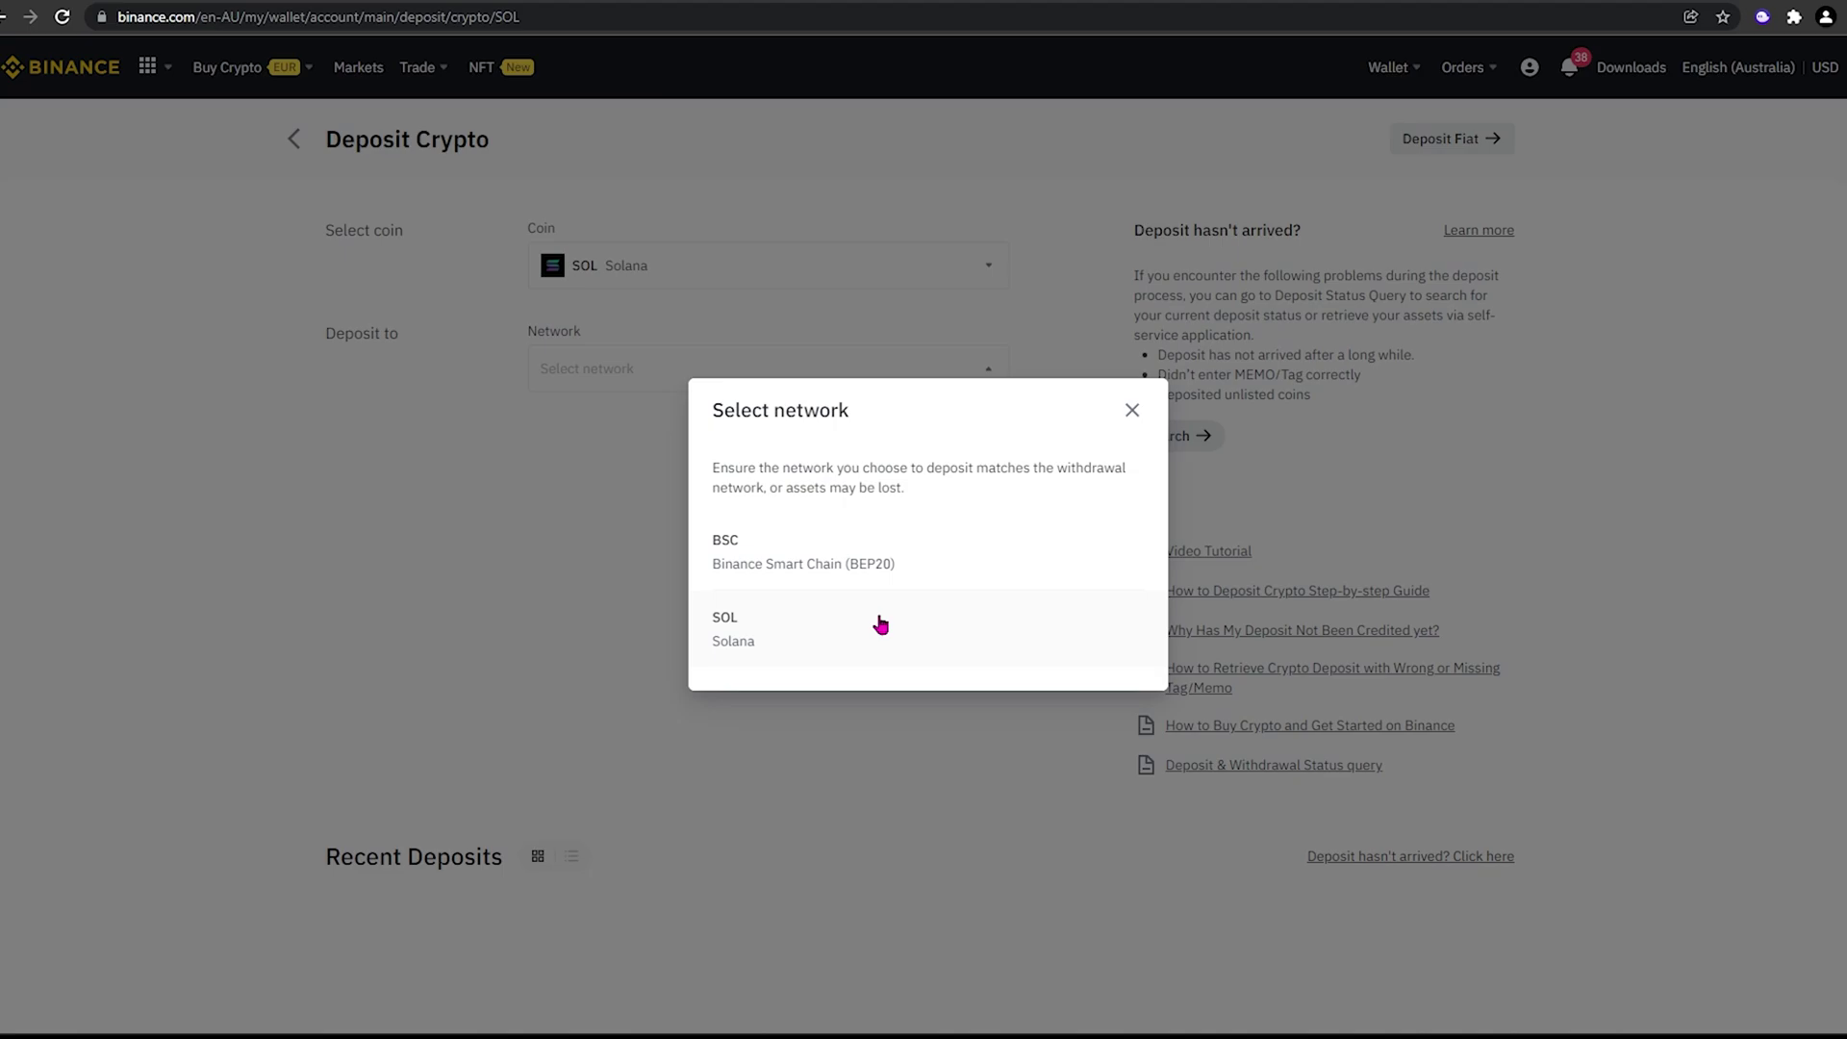
click(882, 624)
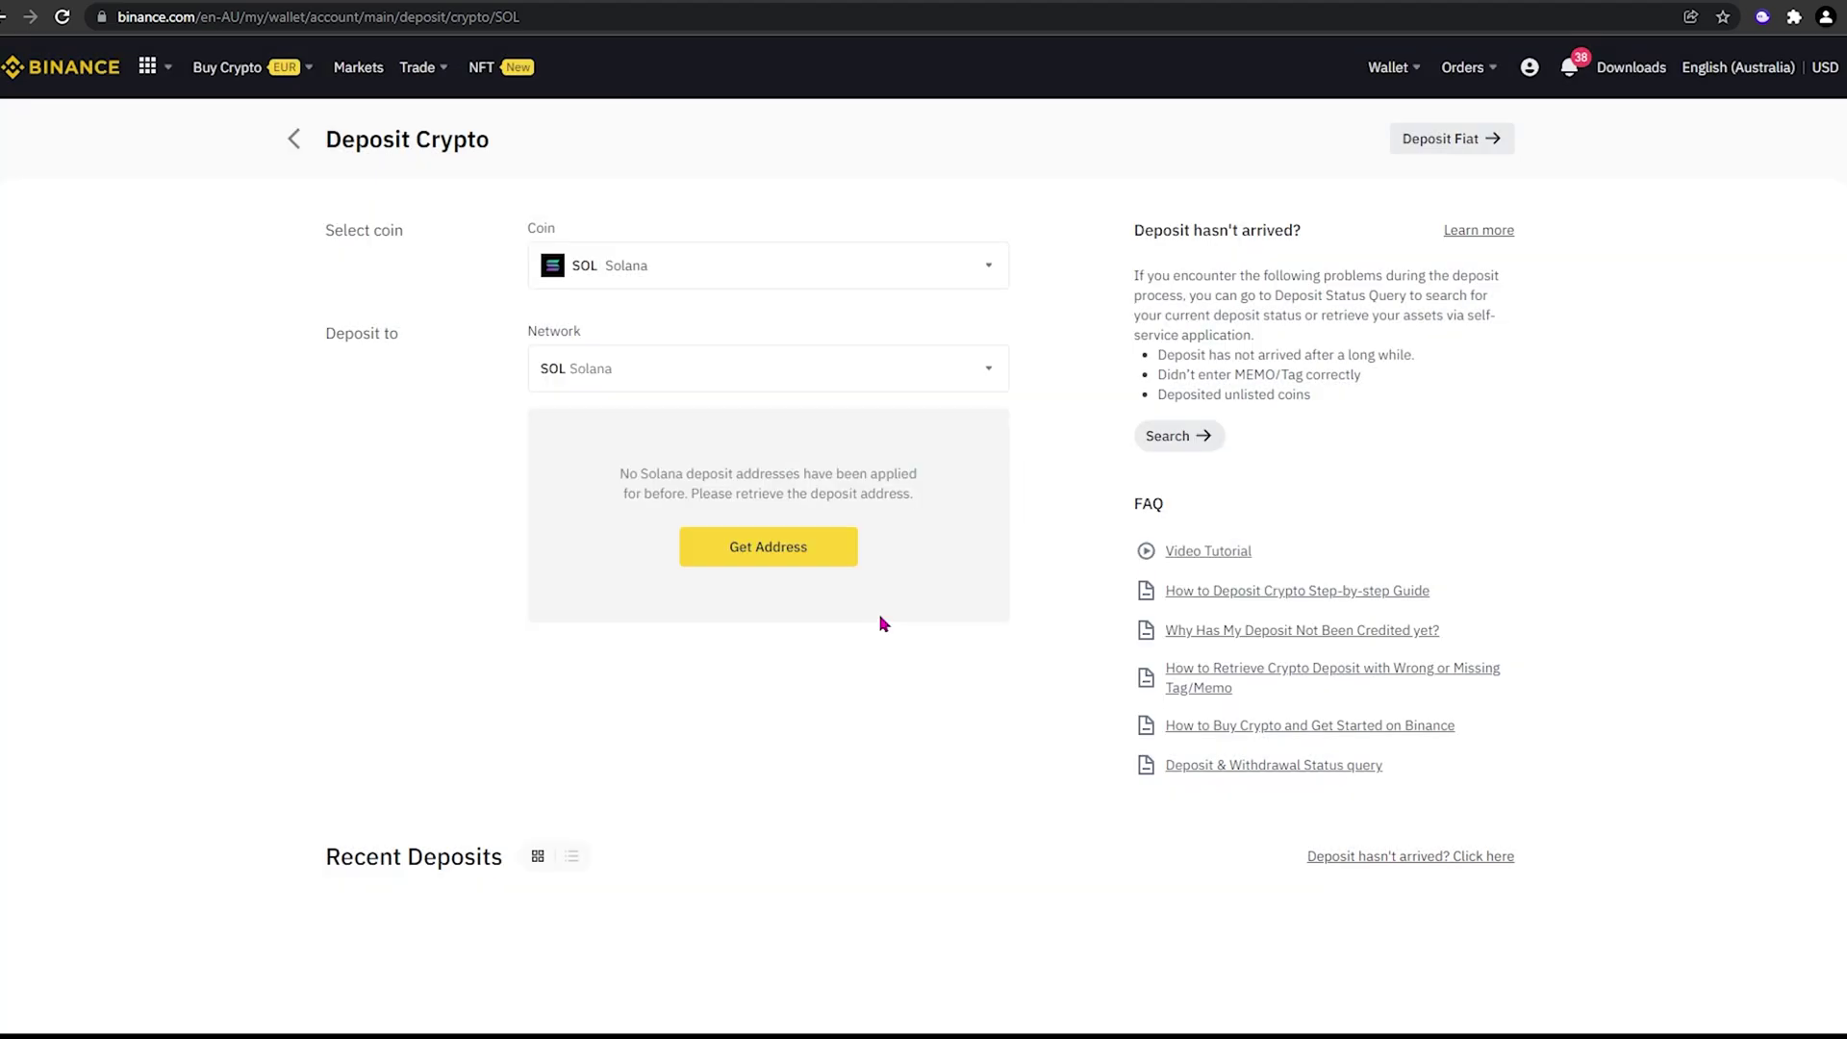
click(837, 556)
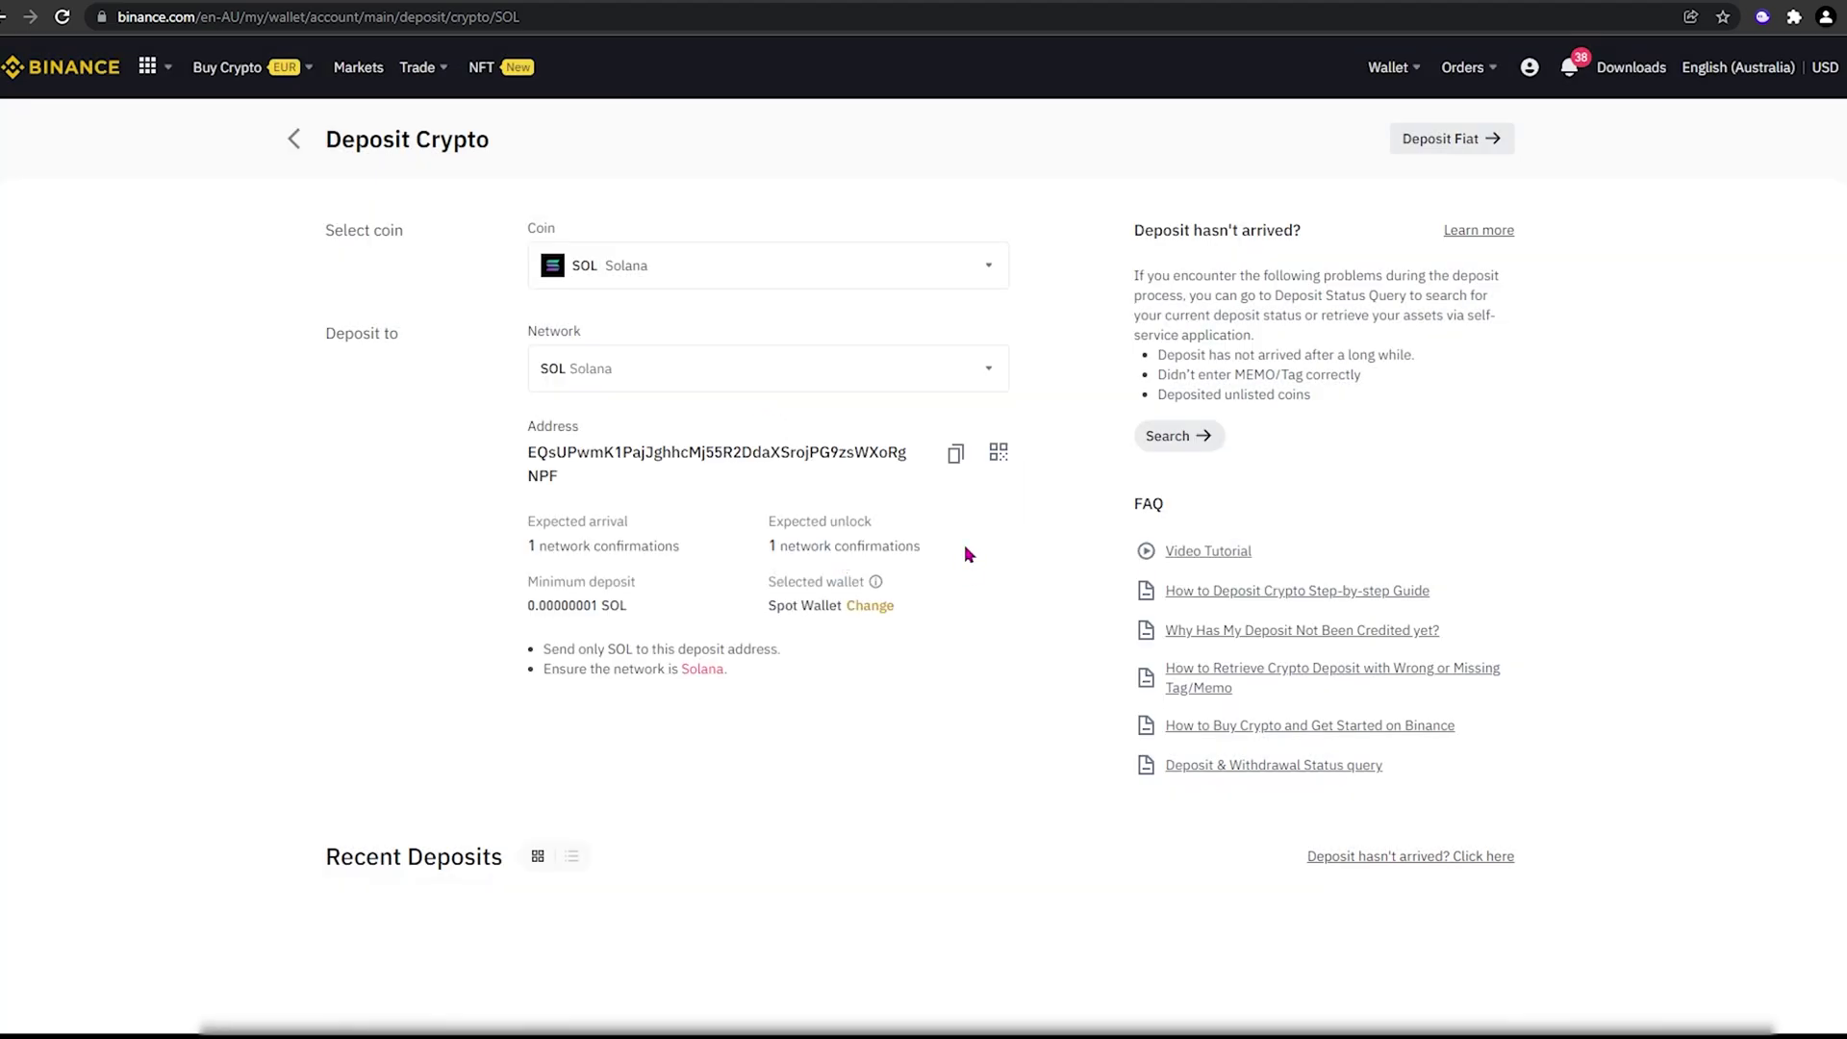
Copy the Binance deposit address and paste it as recipient of a Solana send in Phantom.
click(953, 456)
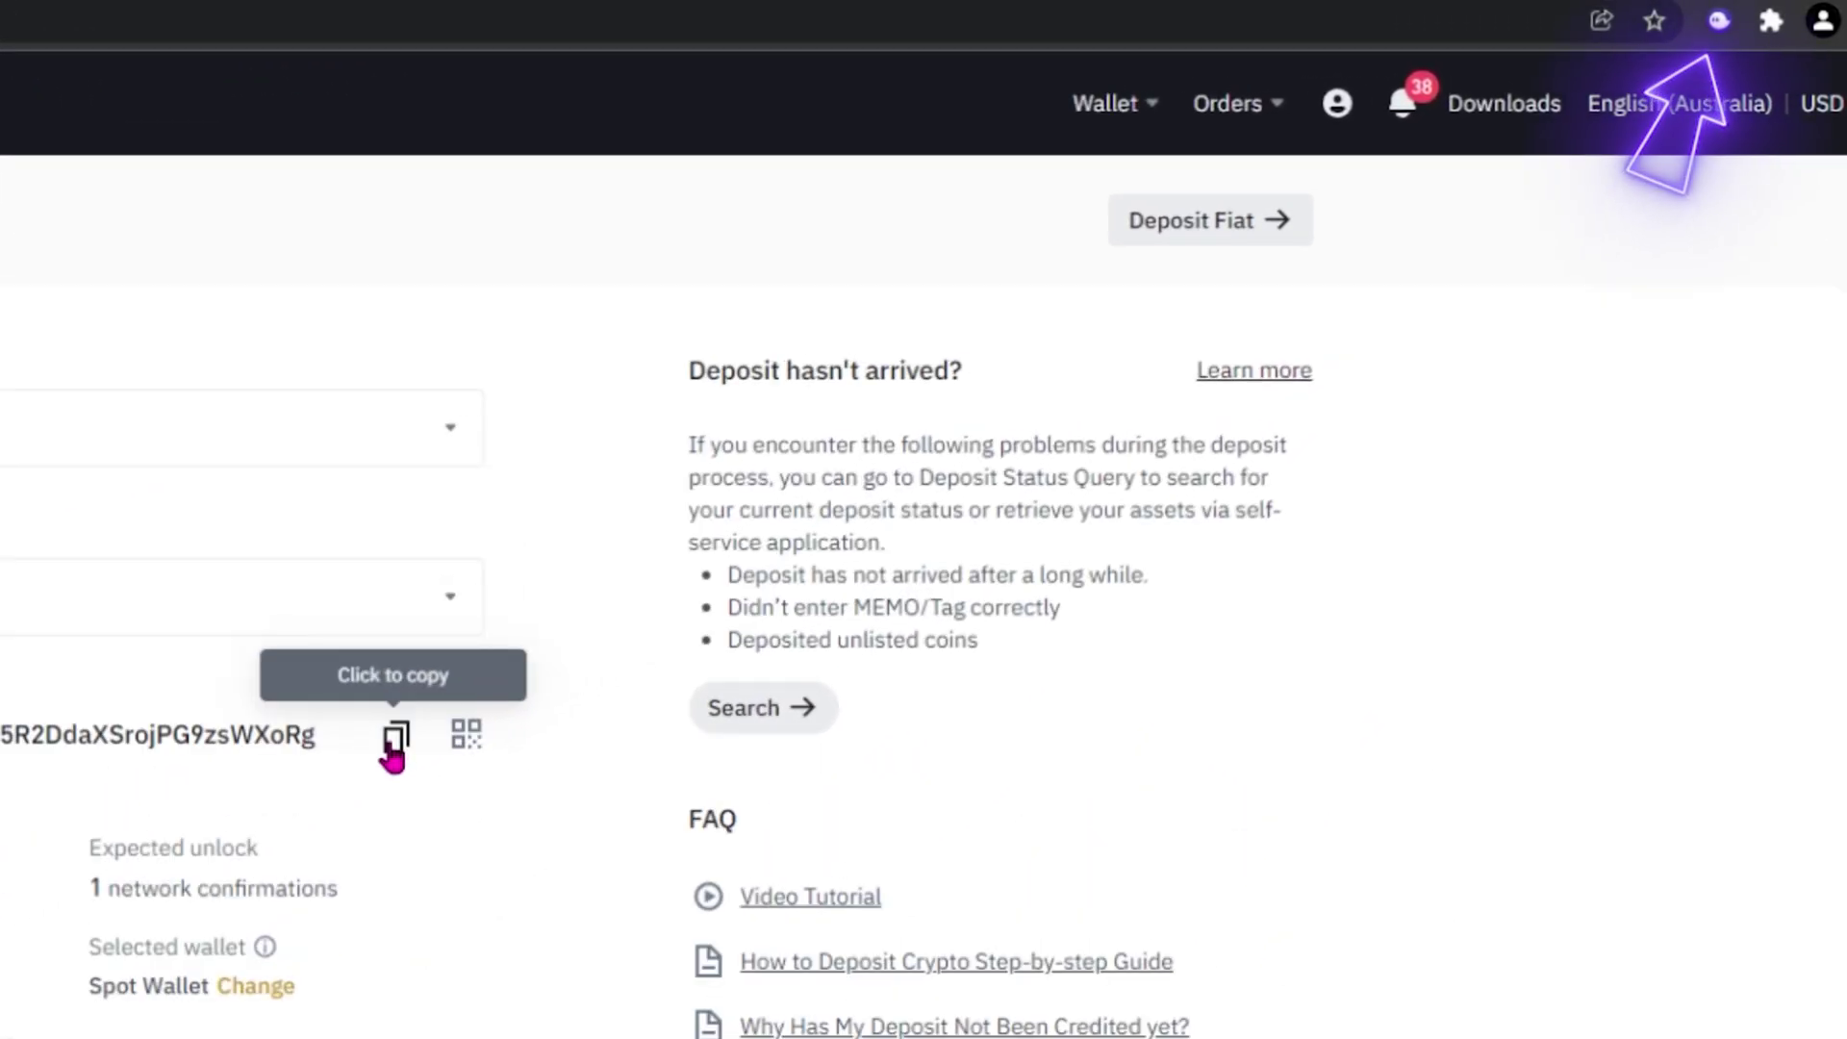
click(1720, 20)
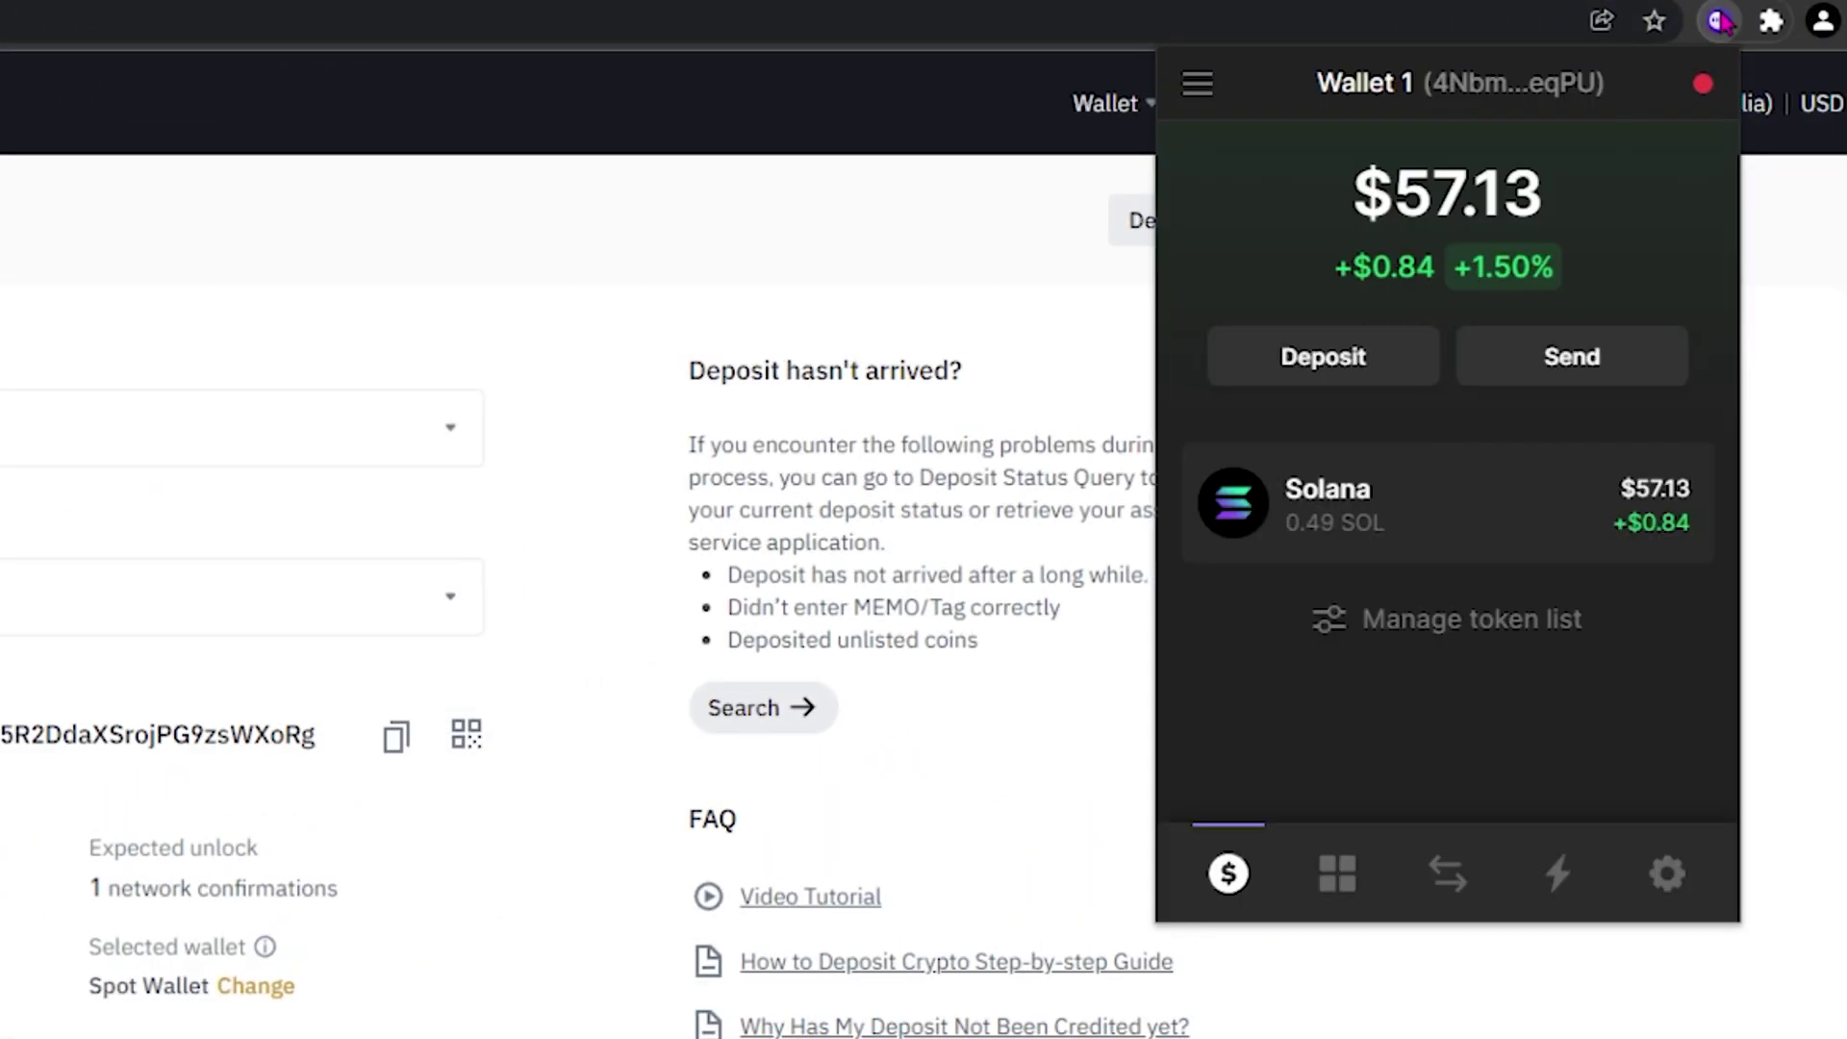
click(1621, 372)
click(1549, 321)
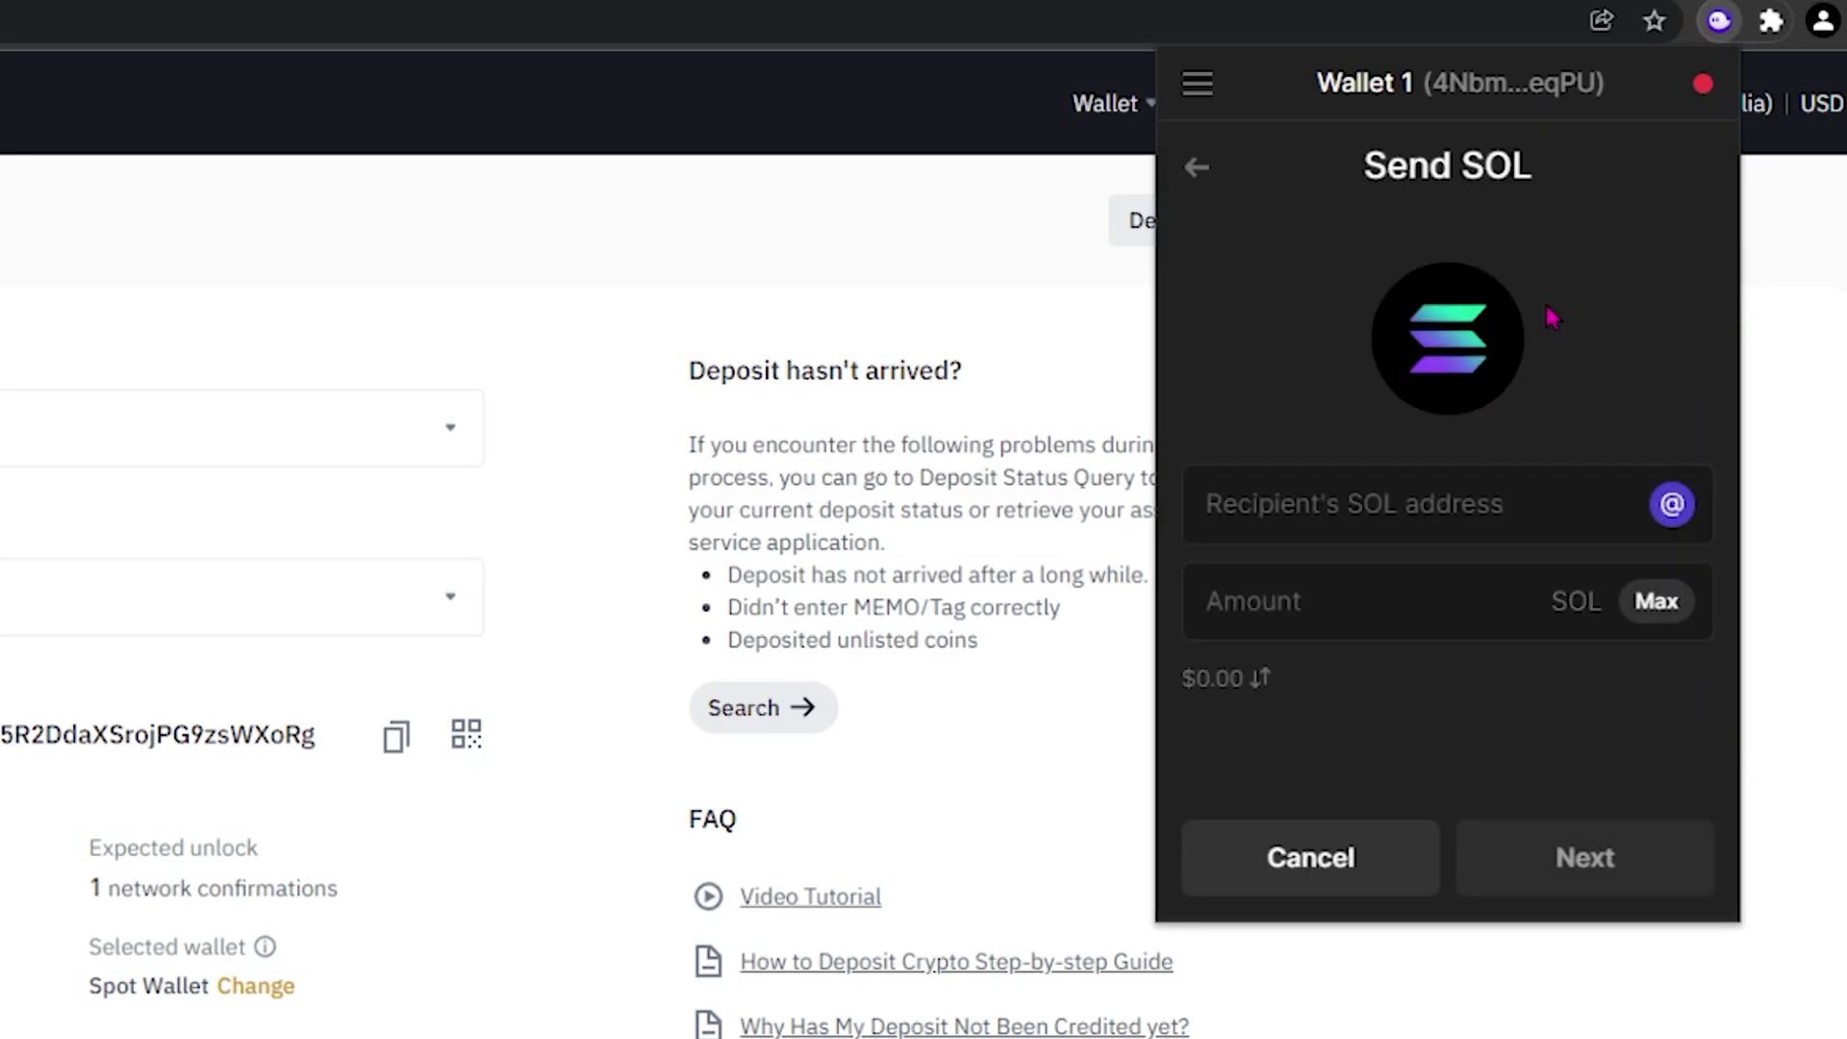
key(ctrl+v)
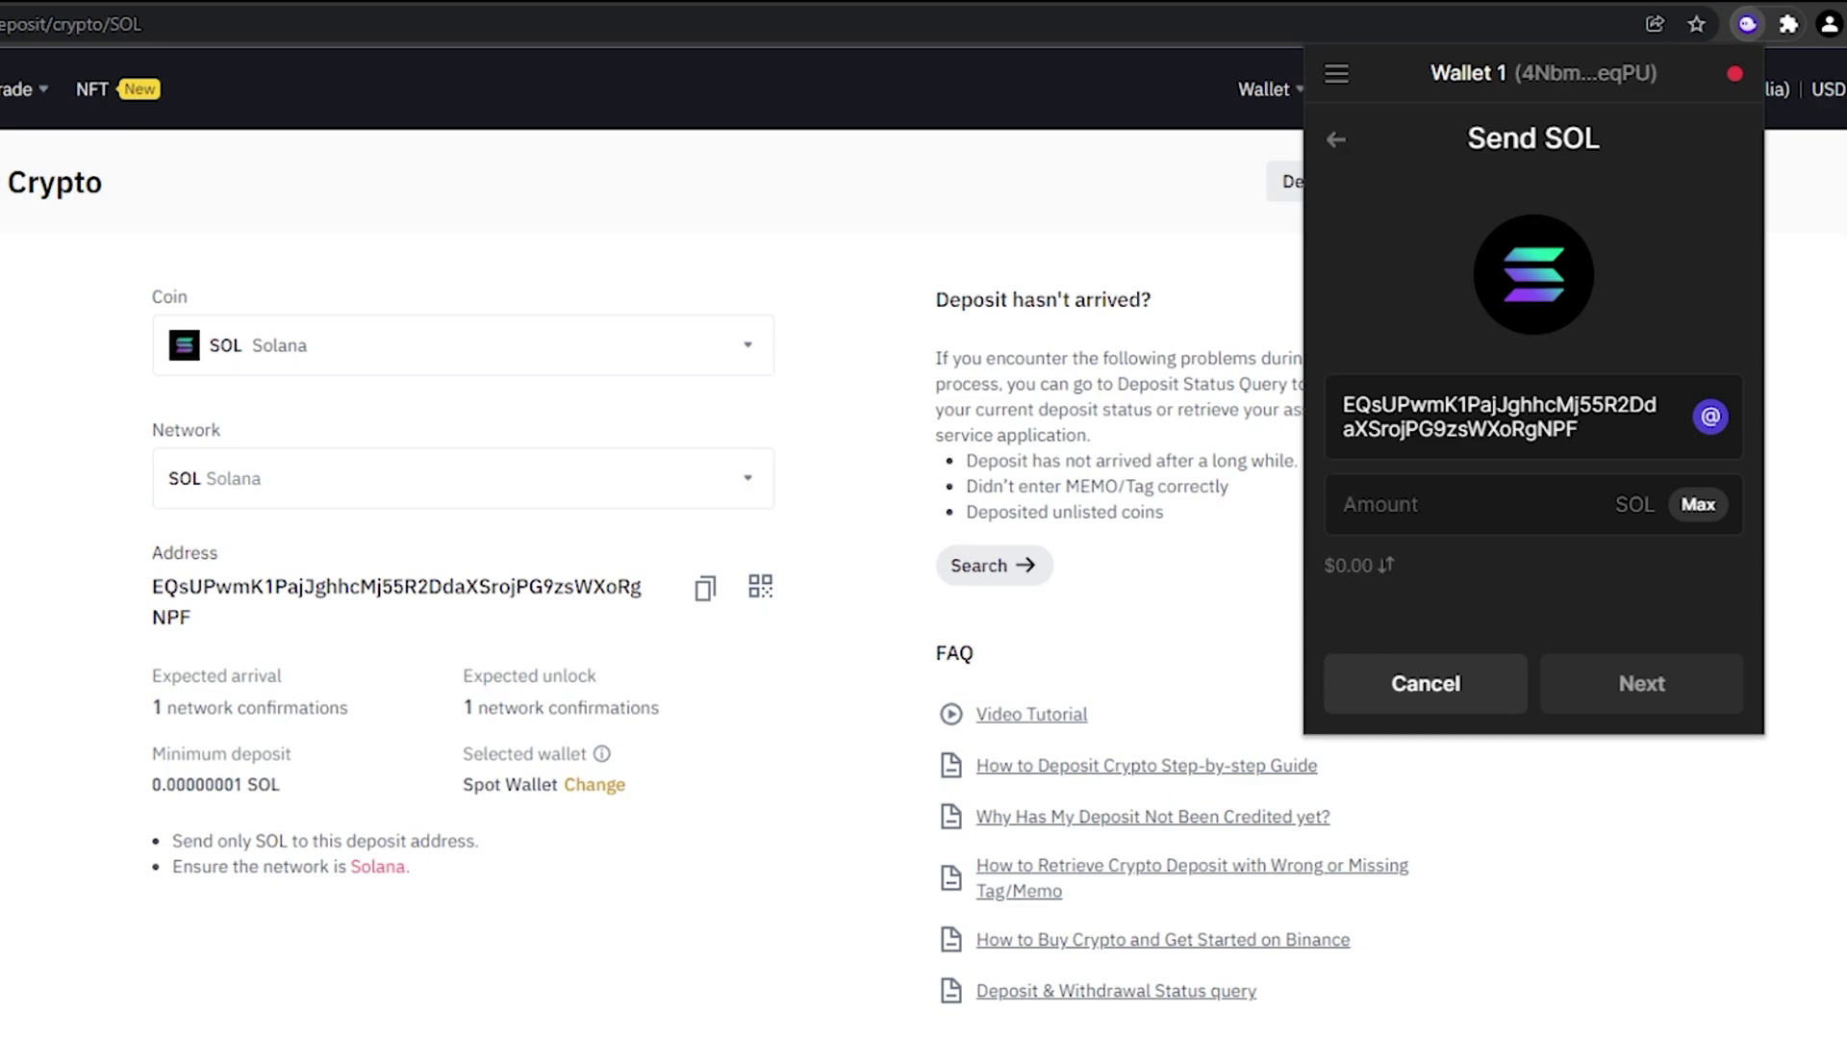
Send 0.1 SOL to the Binance address, leaving 0.39 SOL in the wallet.
click(1502, 500)
text(0.1)
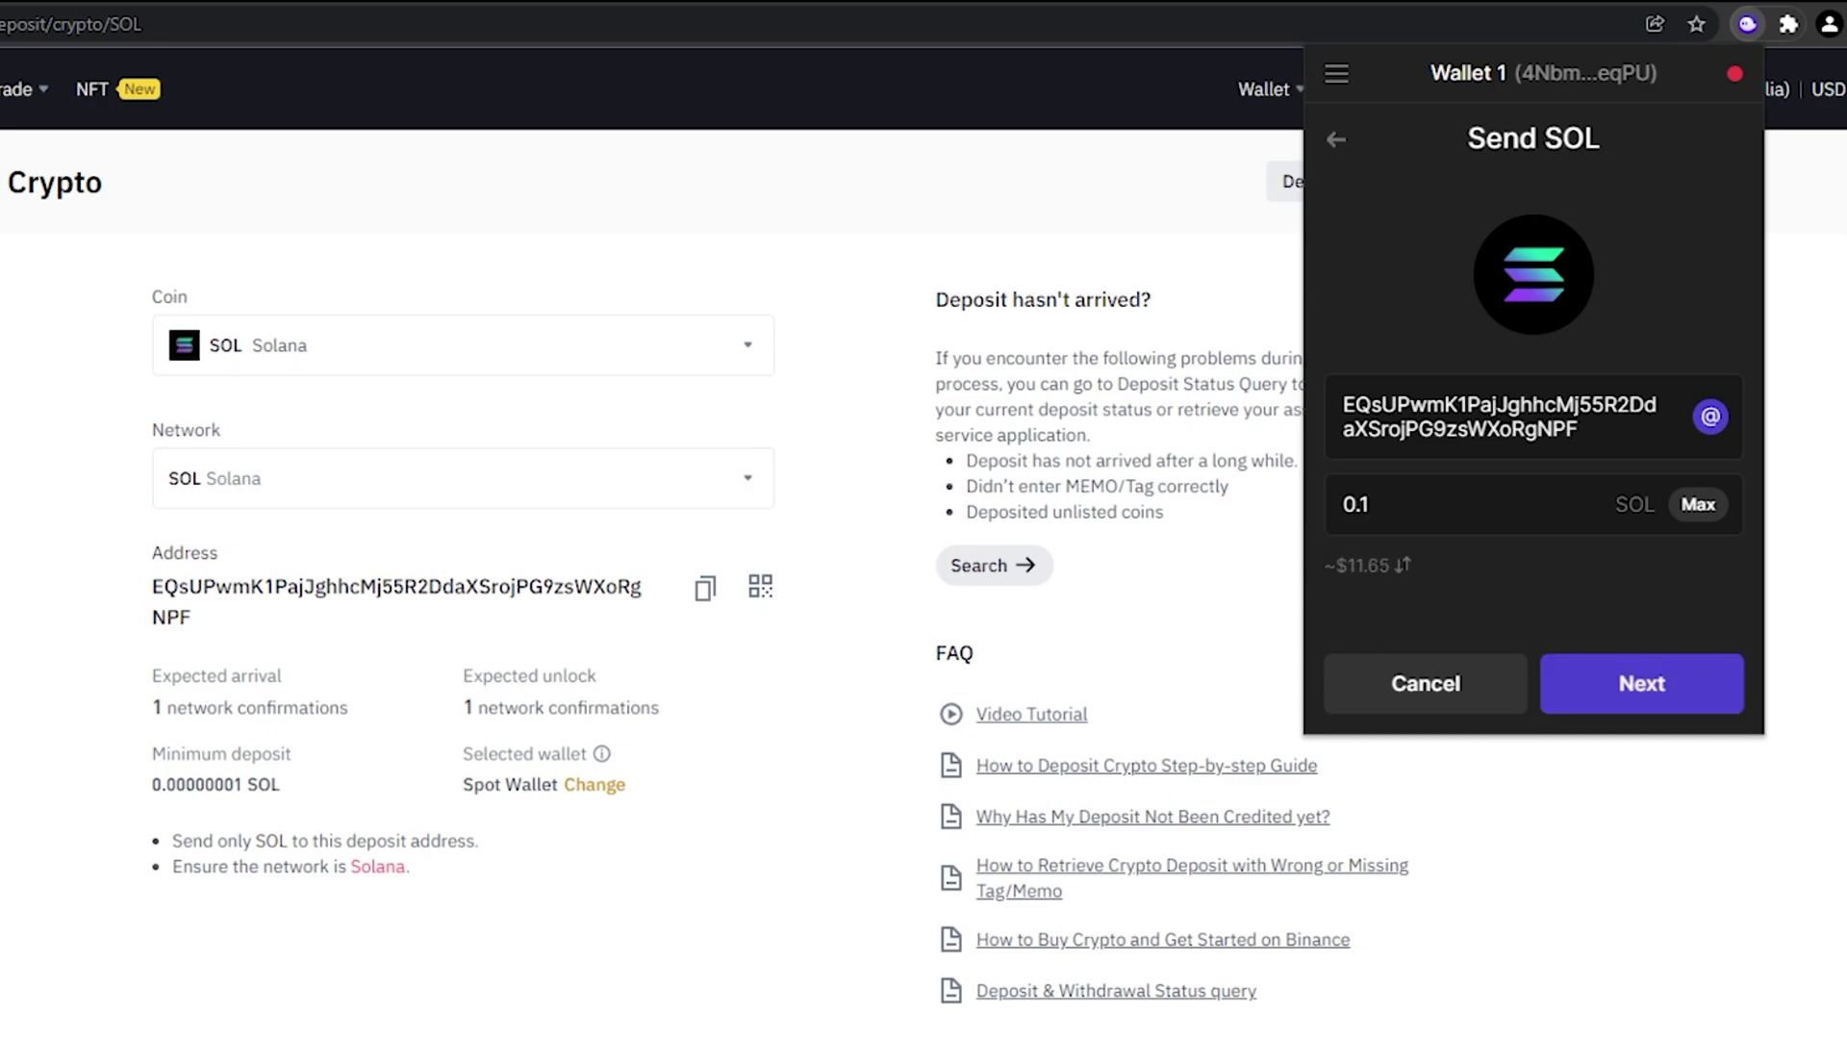
click(1726, 682)
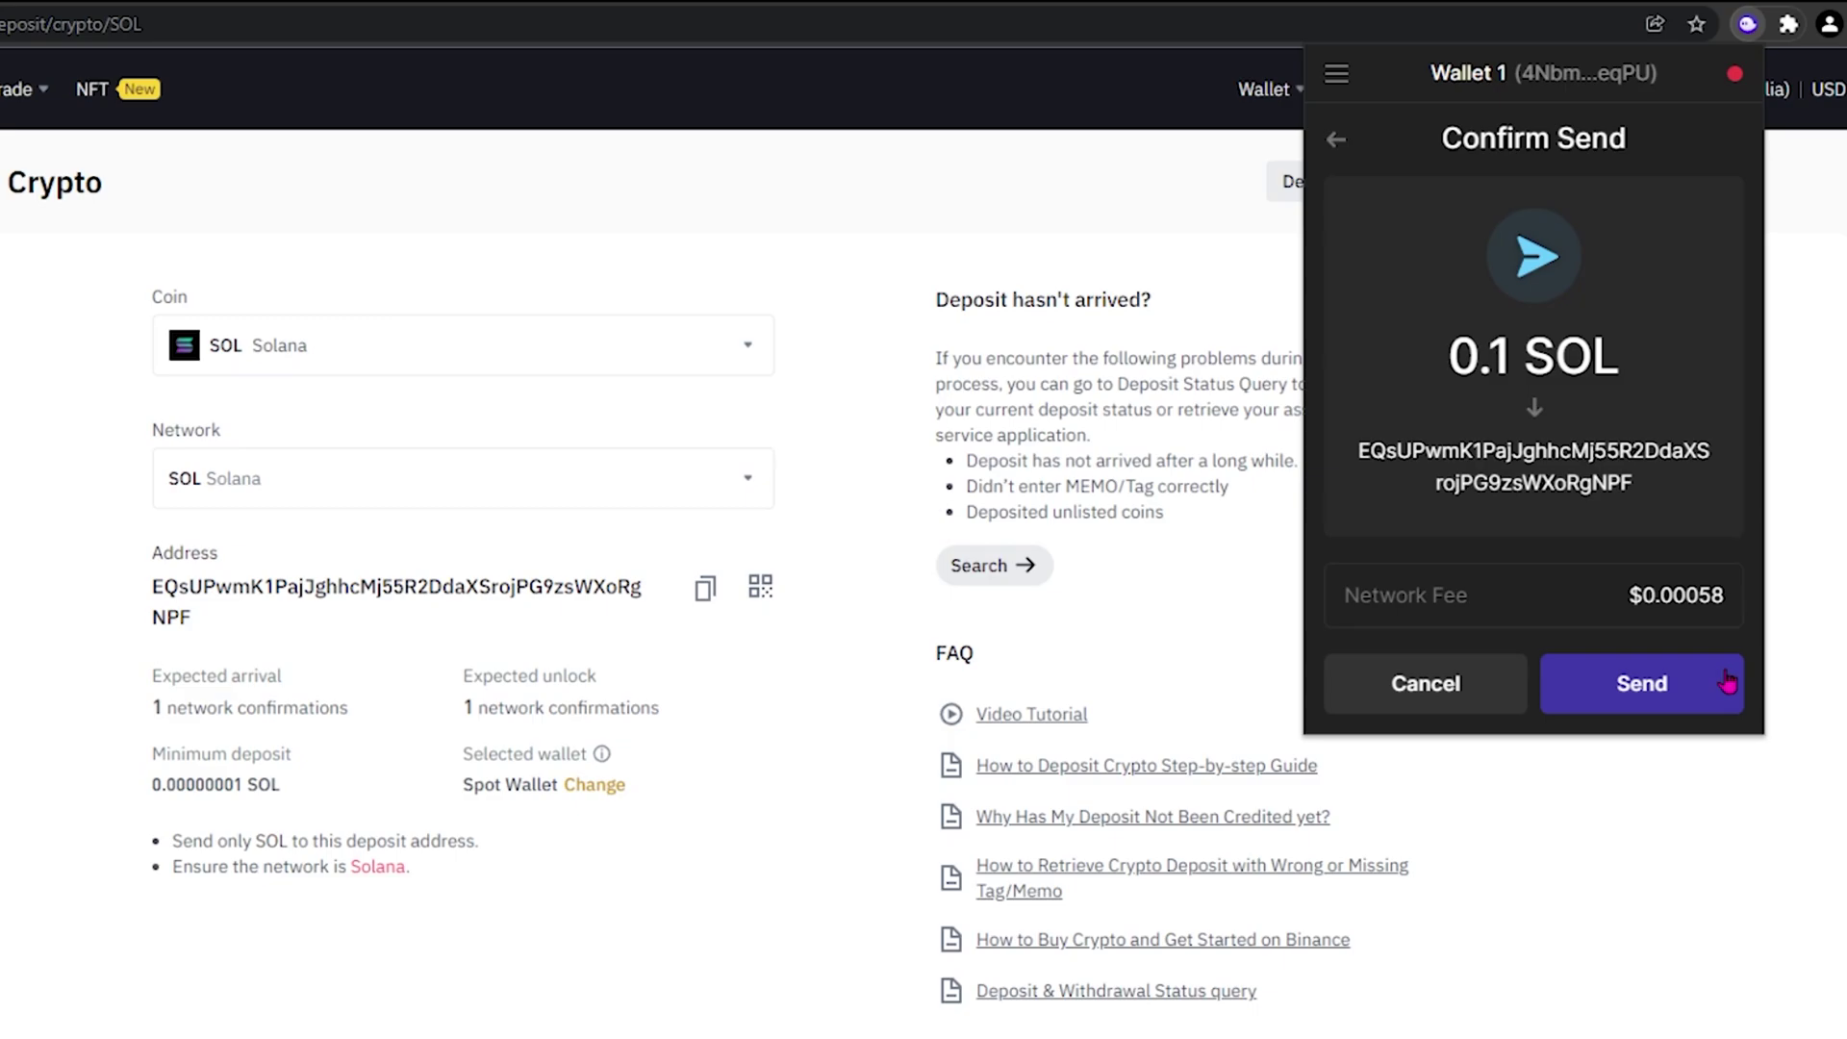
click(1728, 683)
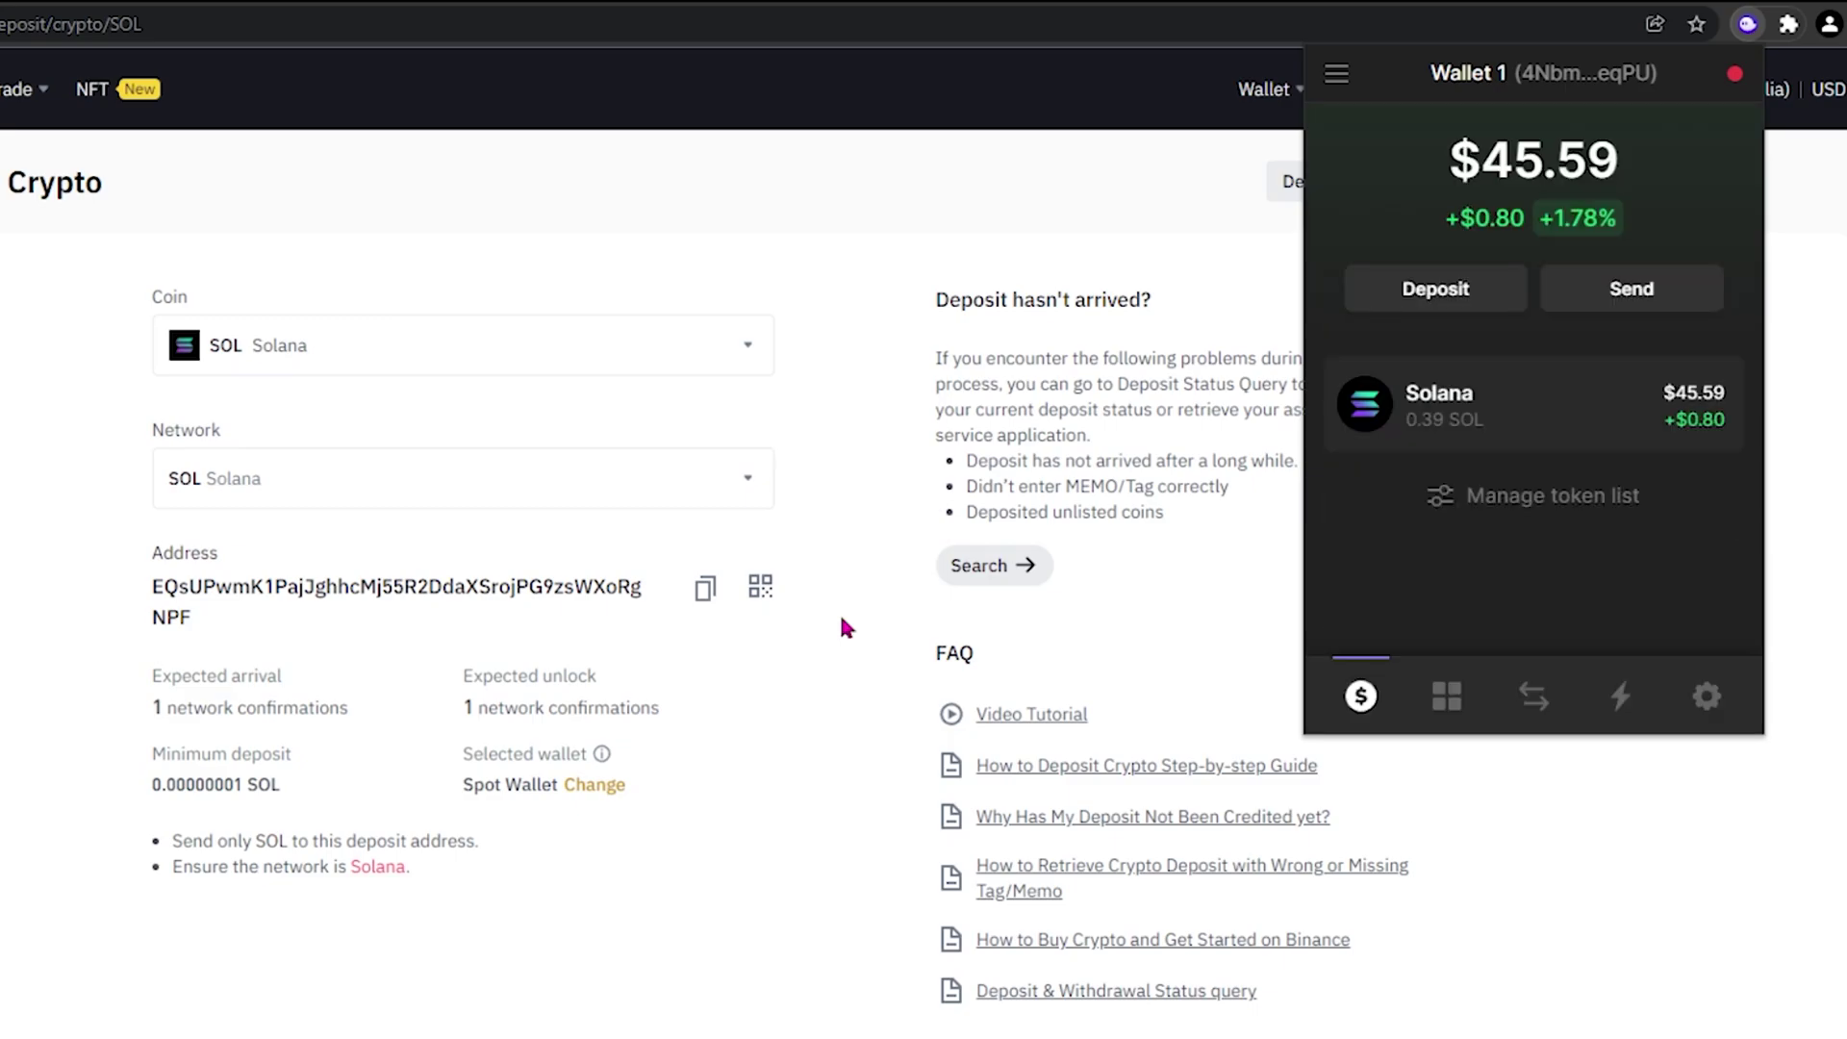